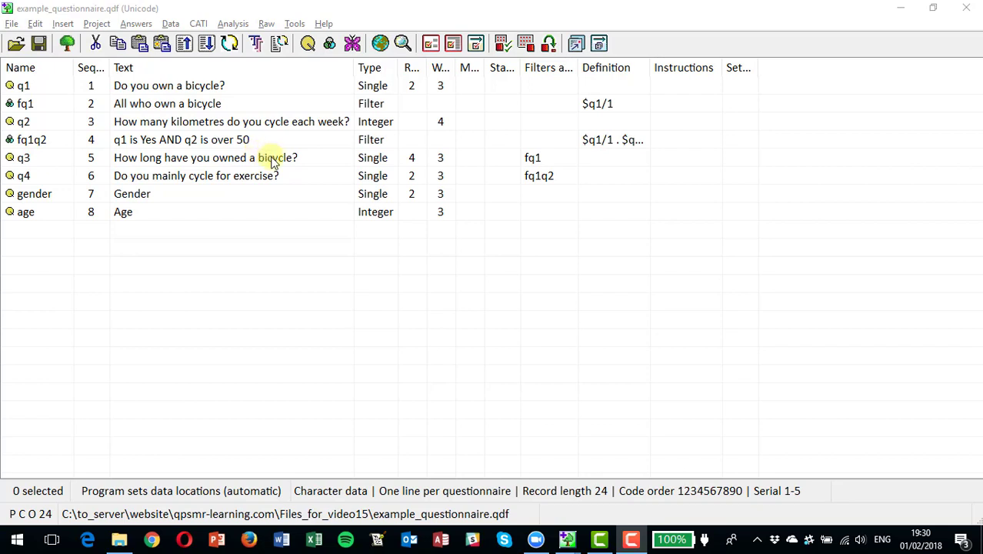
Start a selected entries test on the entries q1 through q4, using paper input with the question list and response keys shown.
{"action": "left_click", "coordinate": [23, 86]}
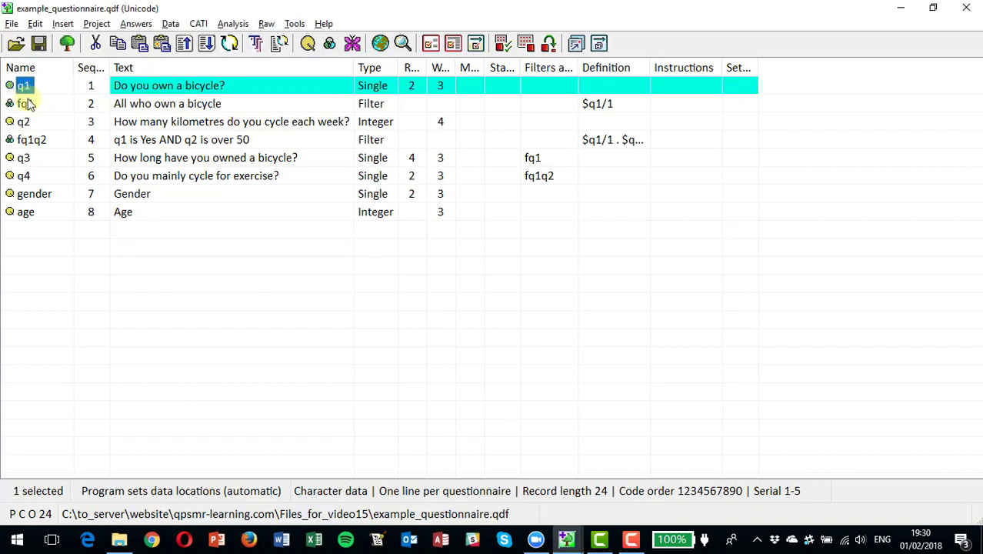
{"action": "left_click", "coordinate": [27, 176], "text": "shift"}
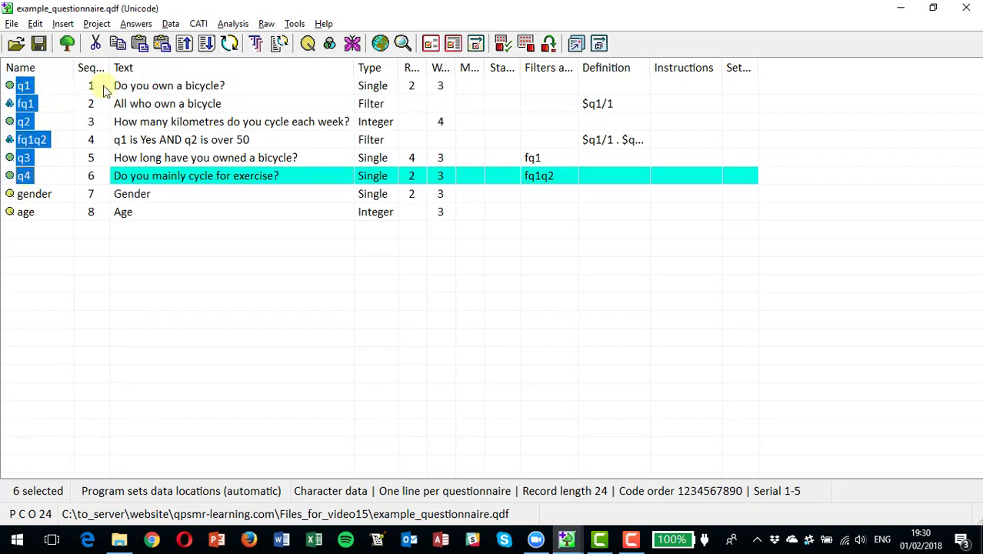
{"action": "left_click", "coordinate": [136, 24]}
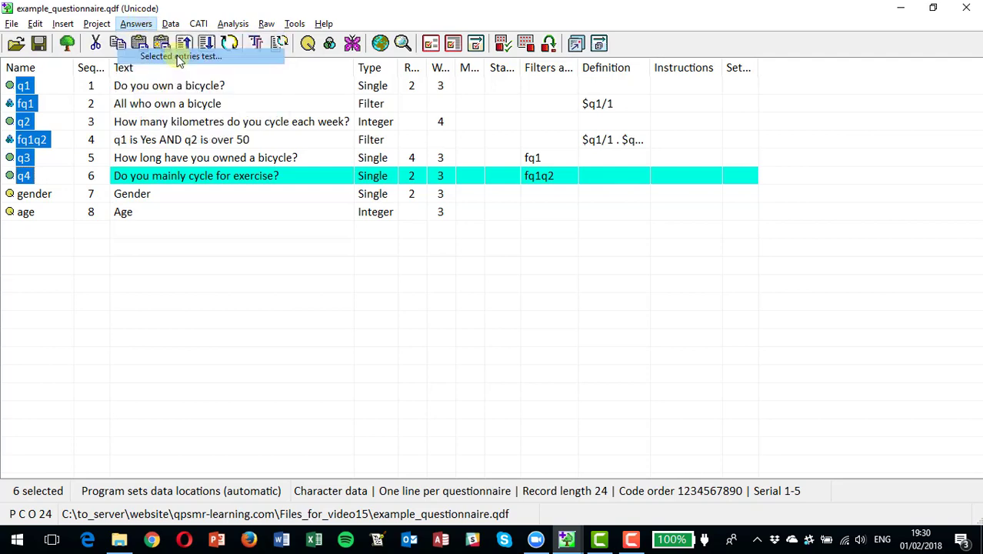
{"action": "left_click", "coordinate": [179, 56]}
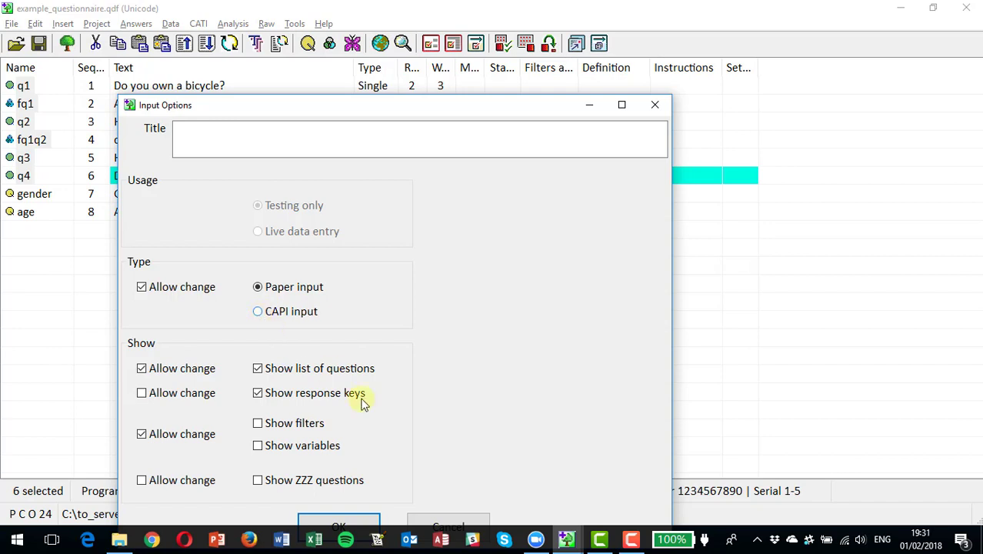
{"action": "left_click", "coordinate": [333, 525]}
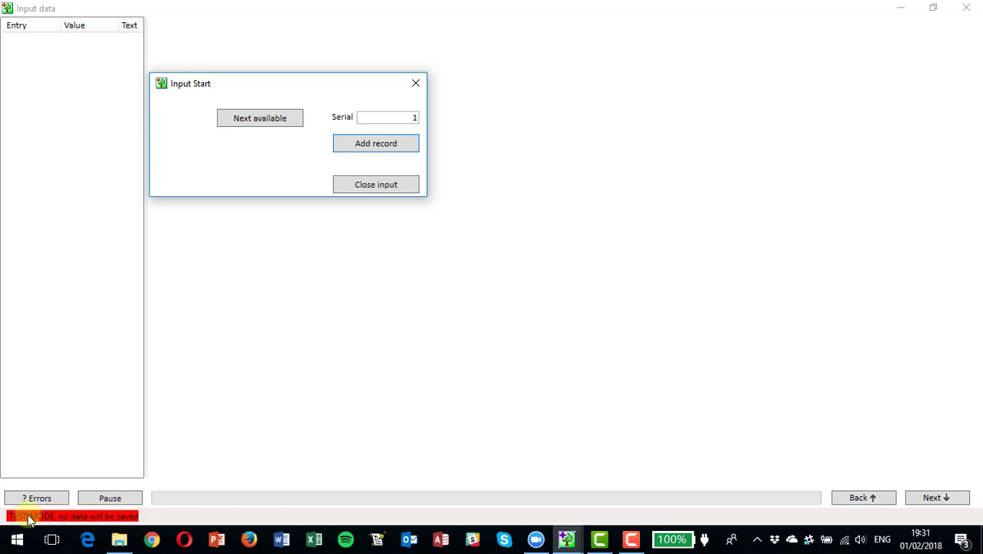
Add test record 1 with q1 Yes, q2 60 kilometres, q3 1 to 2 years and q4 Yes.
{"action": "left_click", "coordinate": [377, 147]}
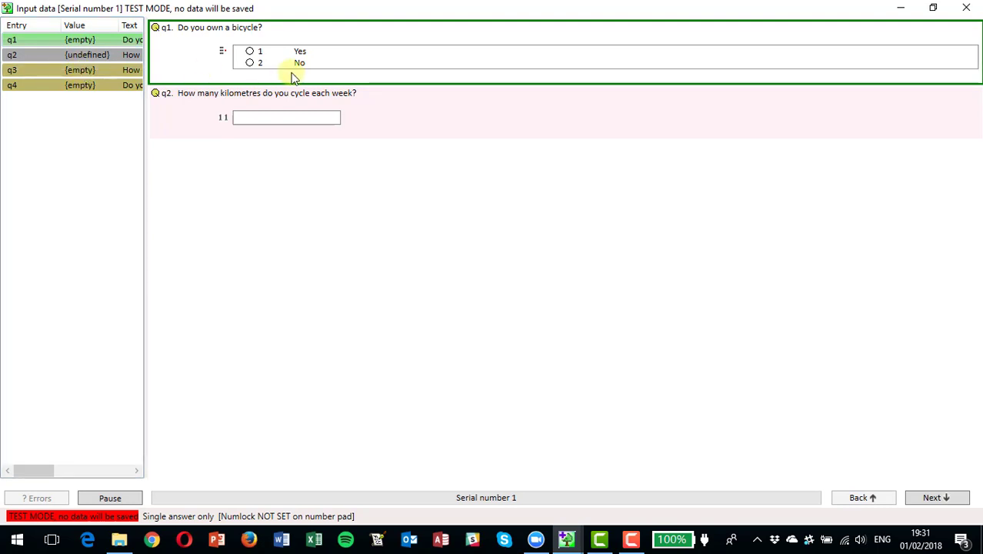
{"action": "key", "text": "1"}
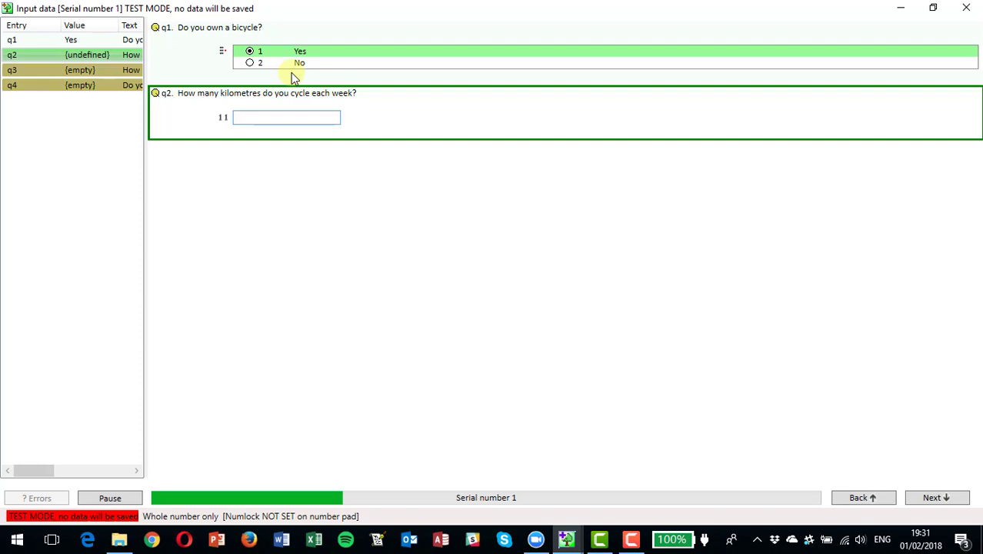
{"action": "type", "text": "60"}
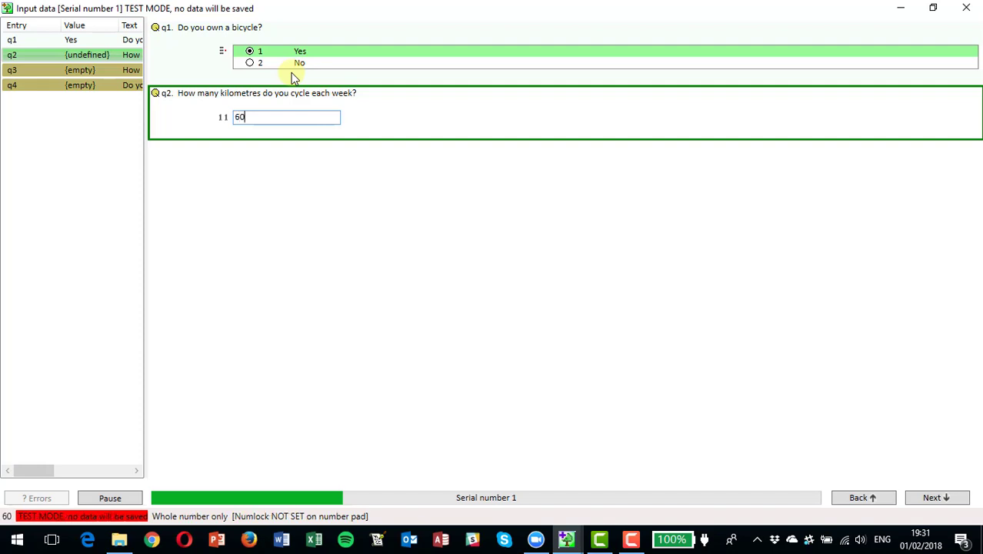
{"action": "key", "text": "Return"}
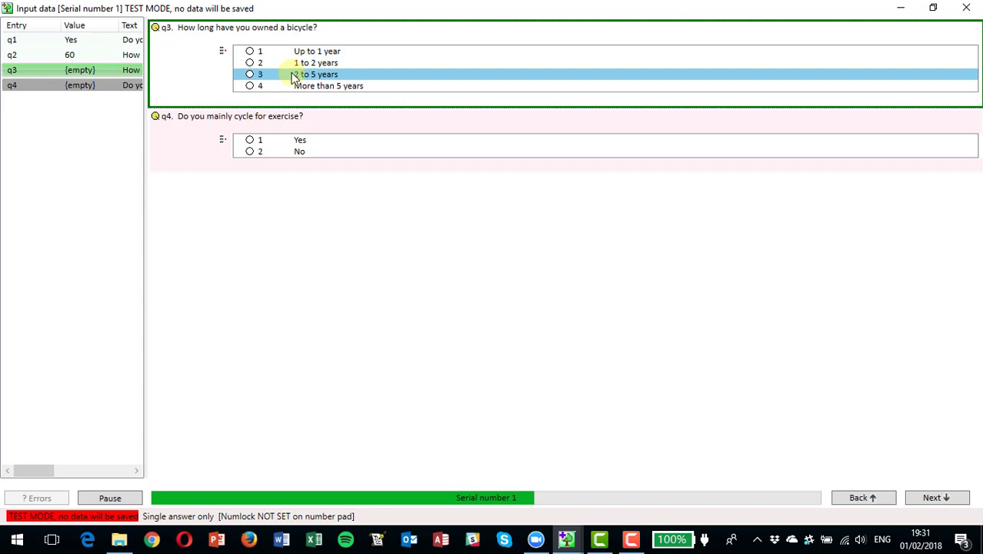
{"action": "key", "text": "2"}
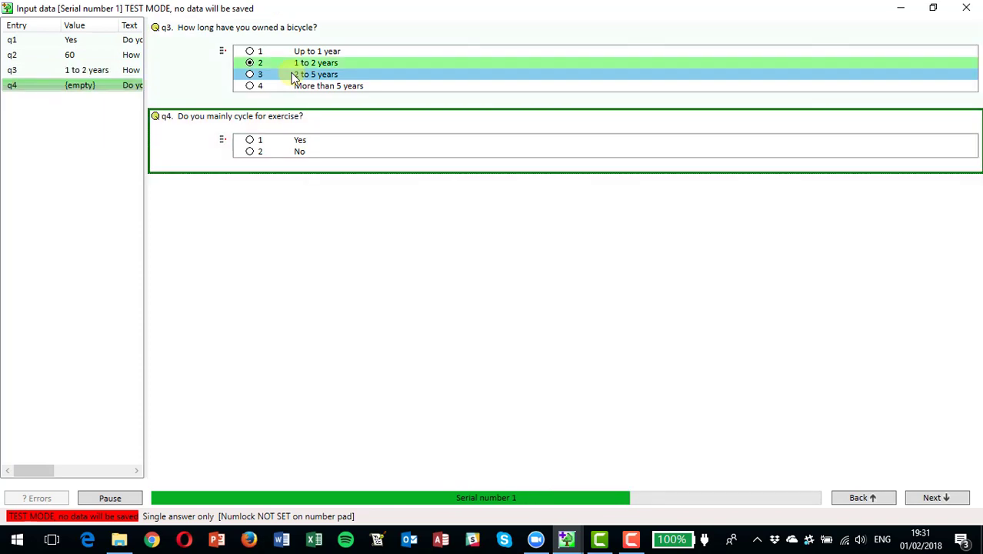
{"action": "key", "text": "1"}
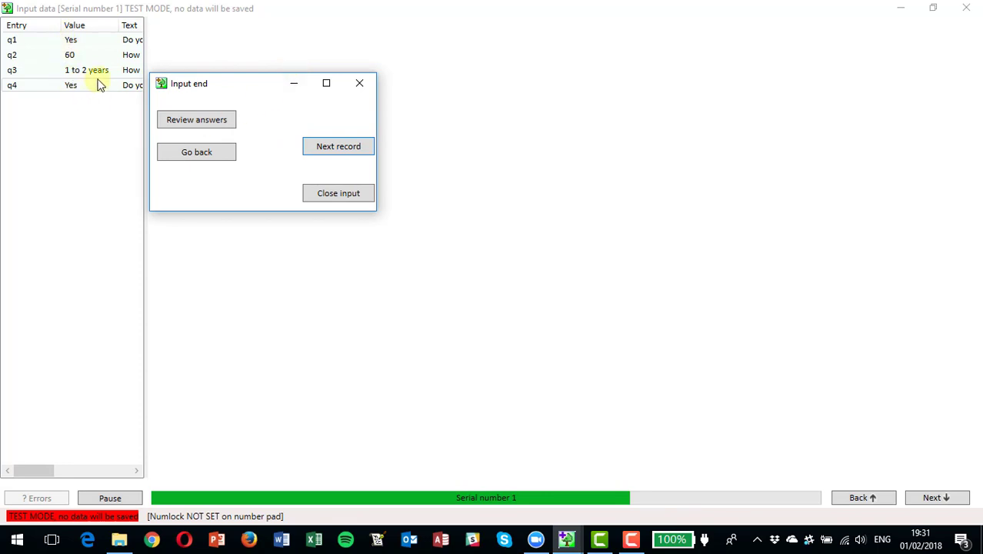
Add test record 2, answering No to owning a bicycle and 10 for the kilometres cycled each week.
{"action": "left_click", "coordinate": [333, 150]}
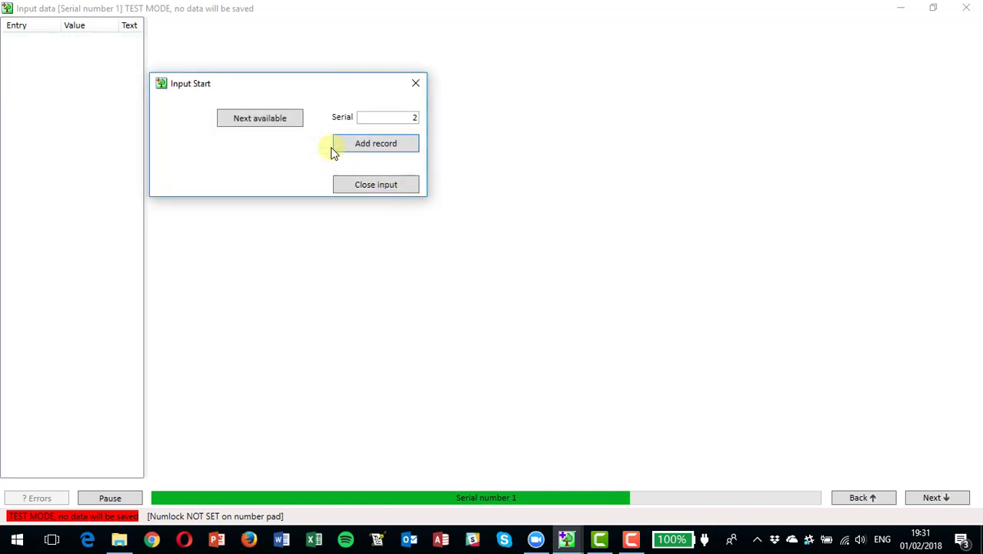
{"action": "left_click", "coordinate": [333, 149]}
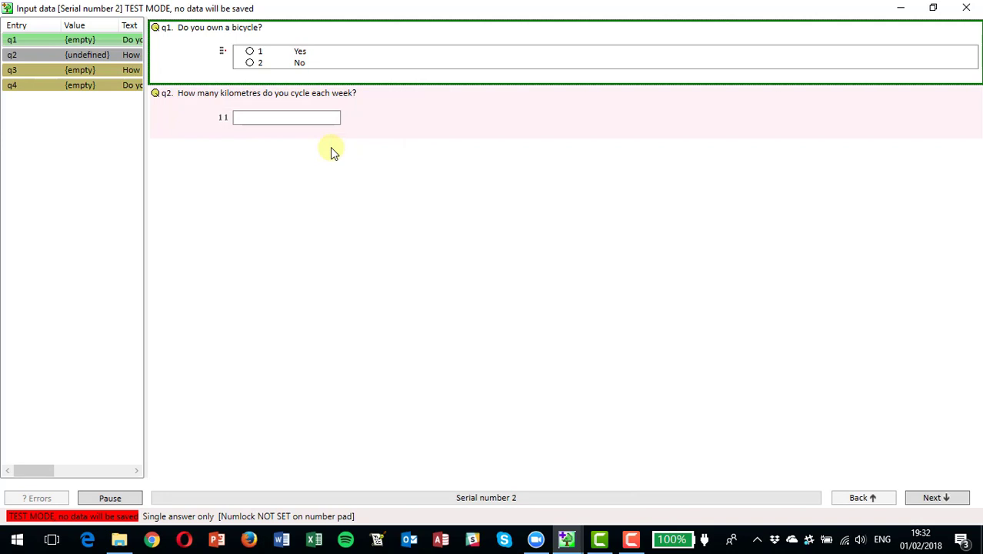
{"action": "left_click", "coordinate": [251, 64]}
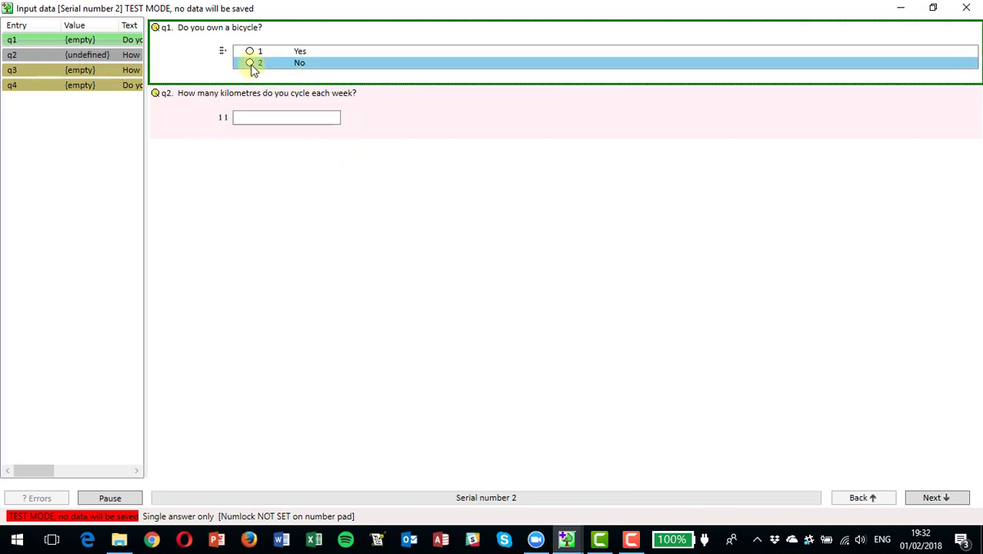
{"action": "key", "text": "Return"}
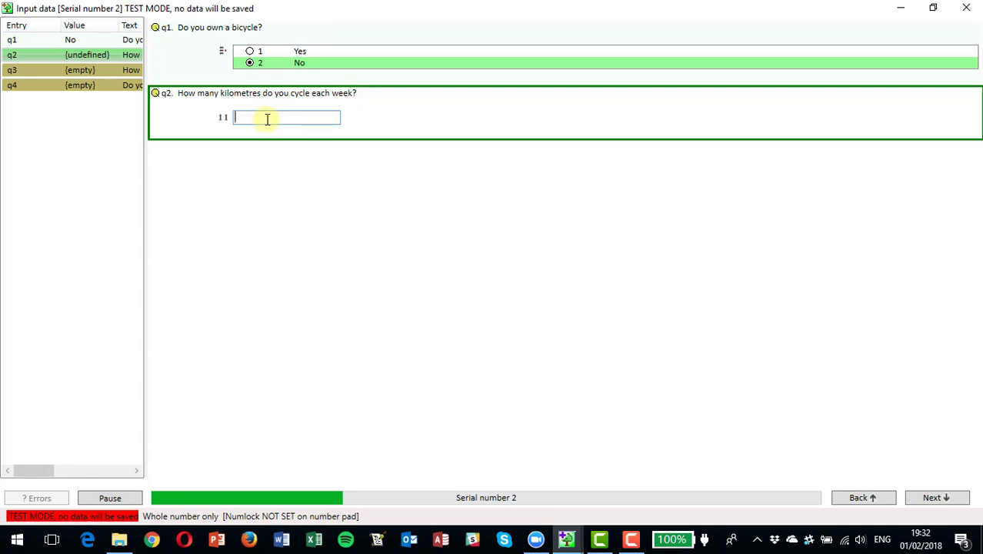
{"action": "type", "text": "10"}
{"action": "key", "text": "Return"}
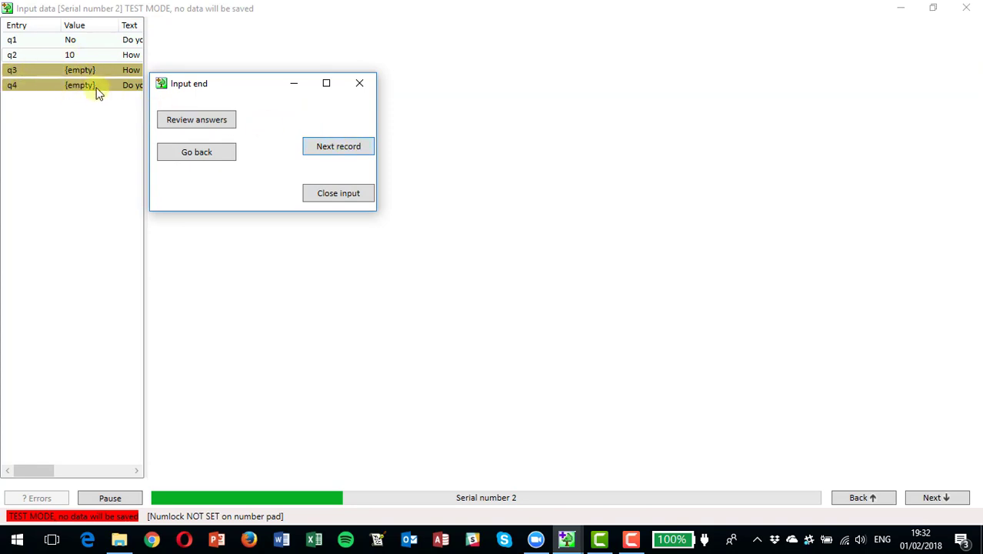
Add test record 3 with q1 Yes, q2 40 kilometres and q3 1 to 2 years, and close the test input.
{"action": "left_click", "coordinate": [331, 151]}
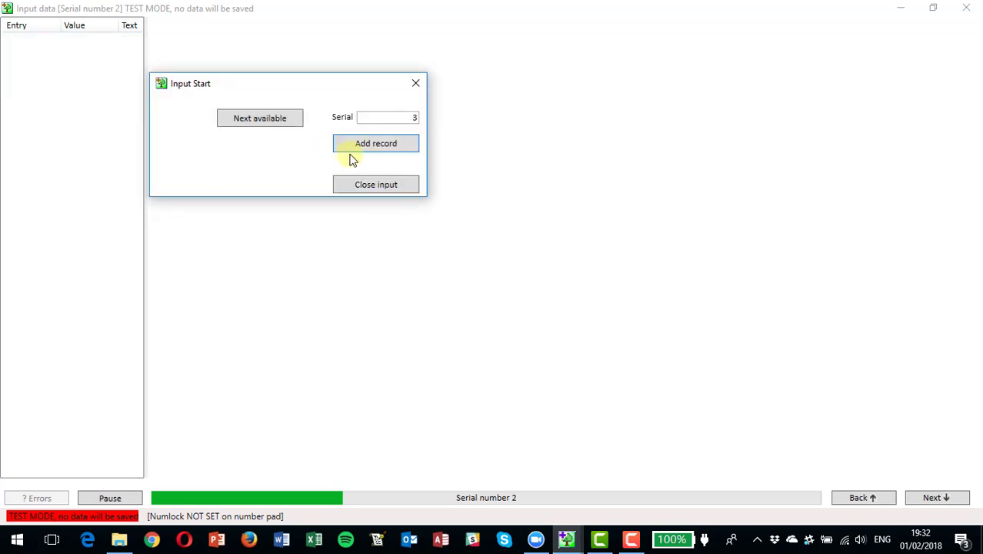
{"action": "left_click", "coordinate": [358, 146]}
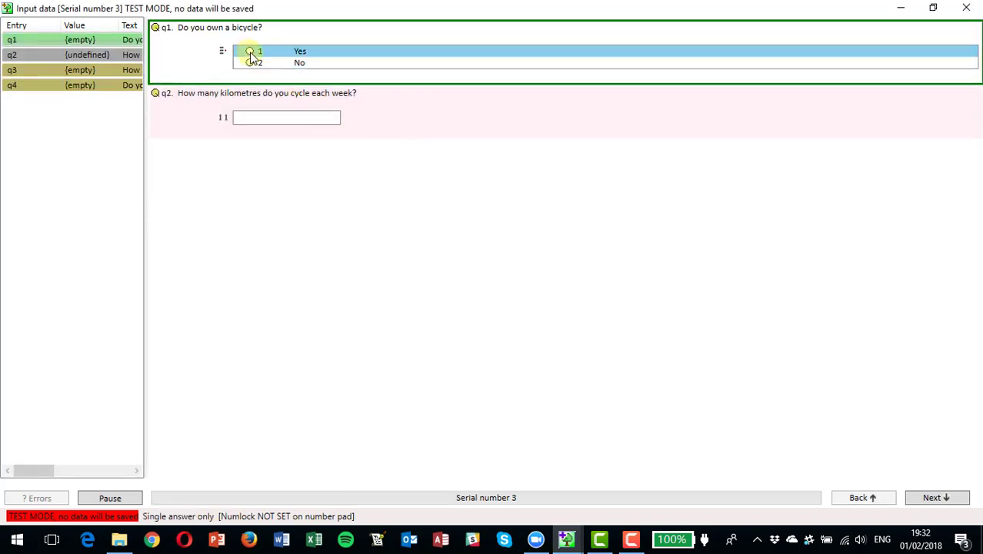
{"action": "left_click", "coordinate": [250, 54]}
{"action": "left_click", "coordinate": [267, 116]}
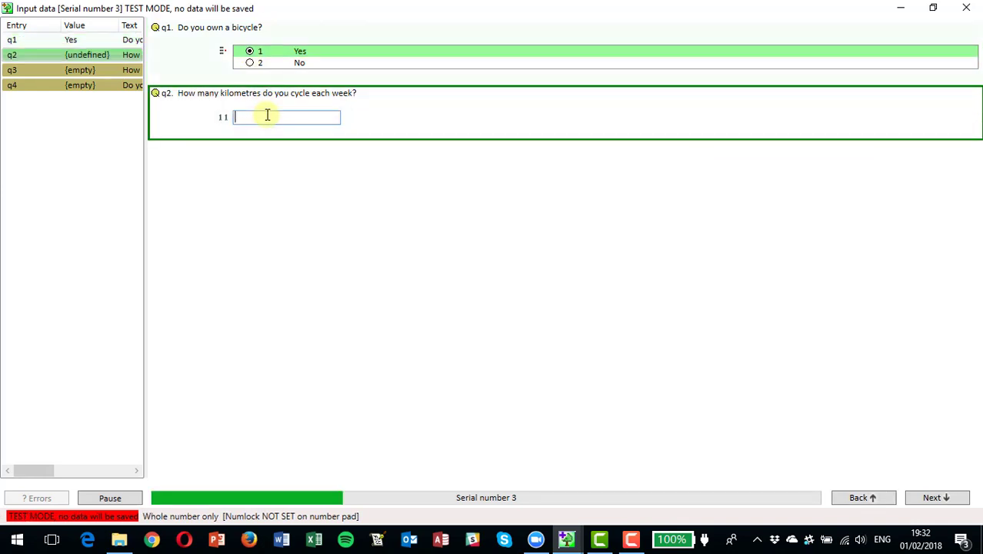
{"action": "type", "text": "40"}
{"action": "key", "text": "Return"}
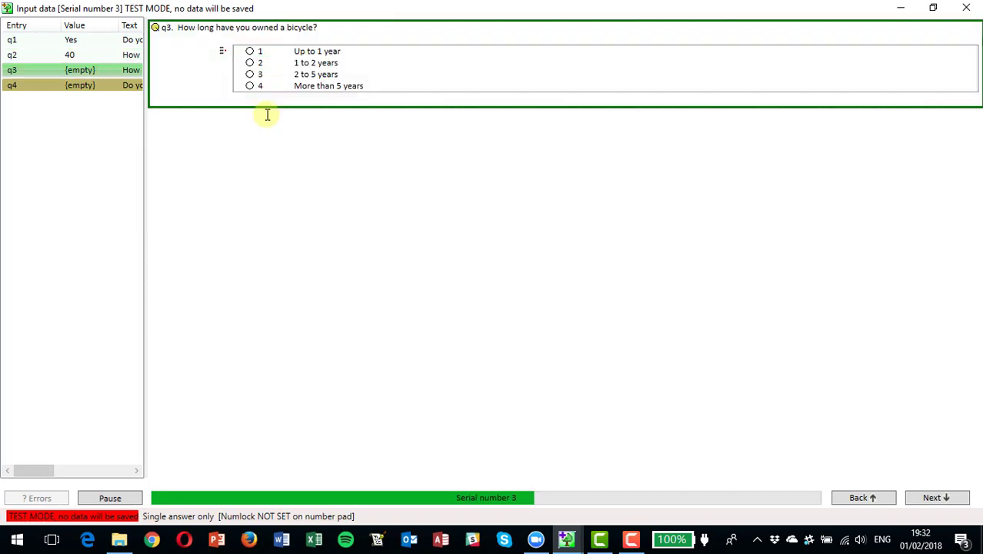
{"action": "left_click", "coordinate": [254, 63]}
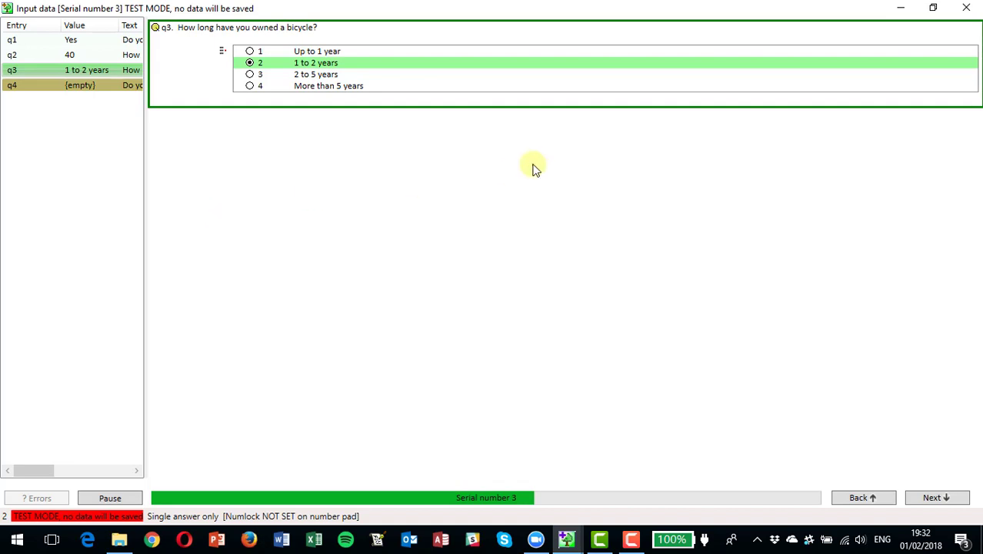
{"action": "left_click", "coordinate": [967, 10]}
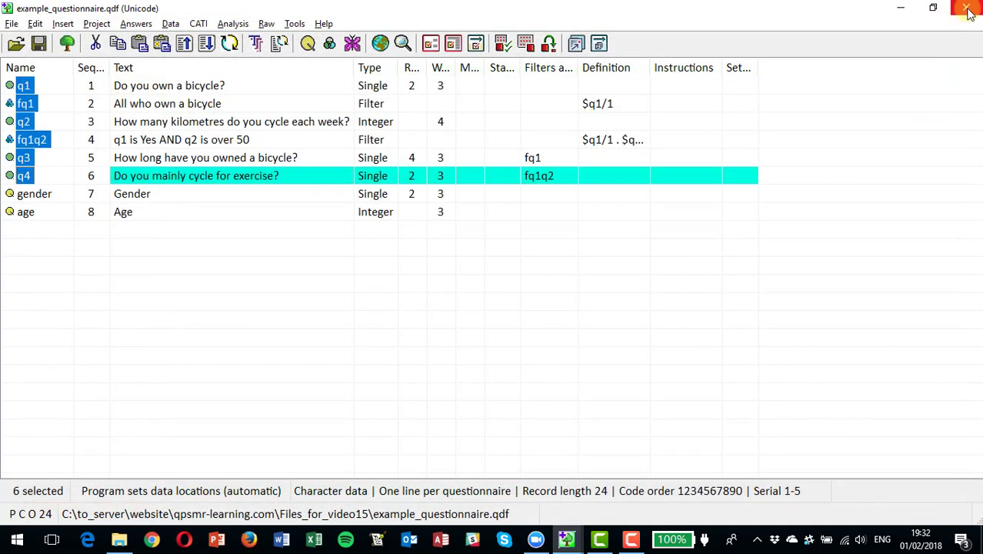
Start a data input test of the whole questionnaire with paper input.
{"action": "left_click", "coordinate": [23, 175]}
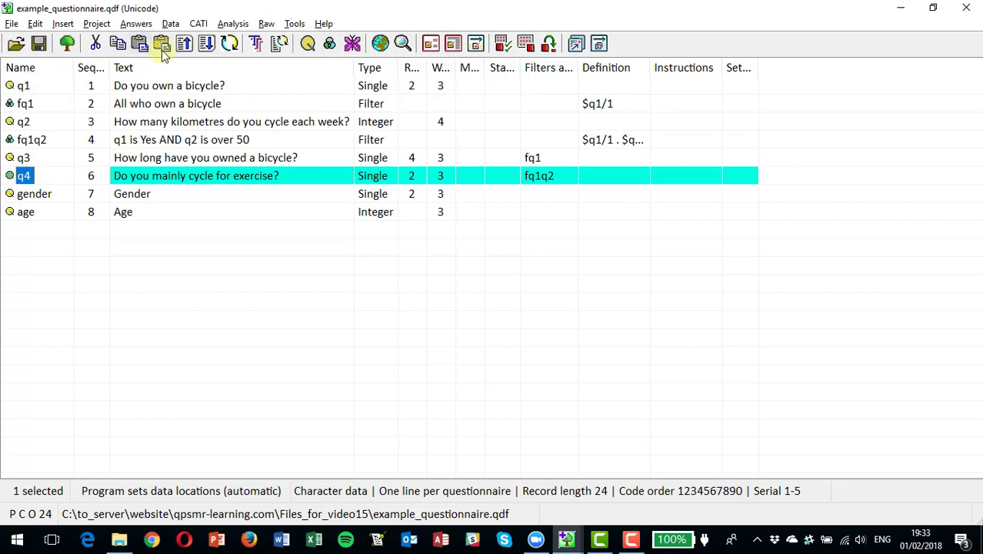
{"action": "left_click", "coordinate": [137, 24]}
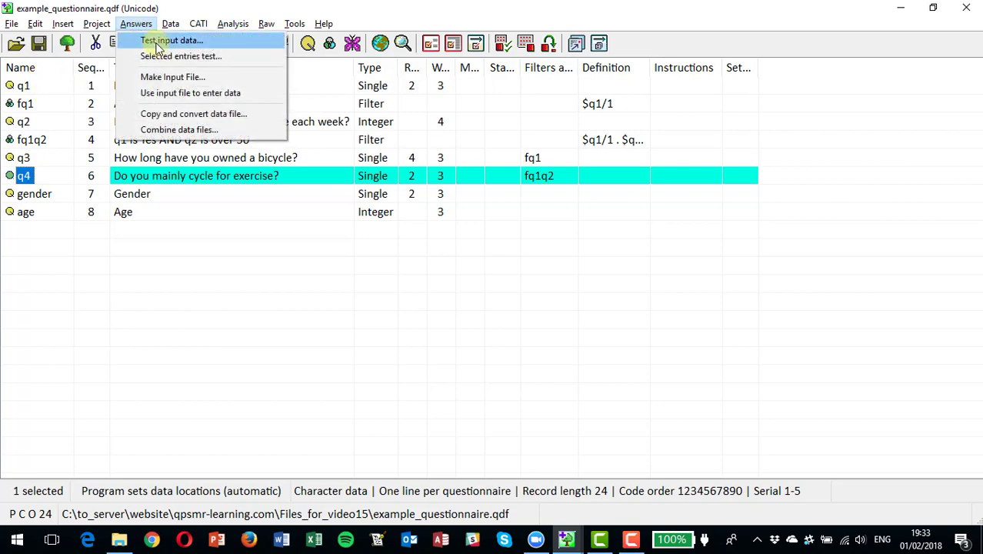
{"action": "left_click", "coordinate": [157, 46]}
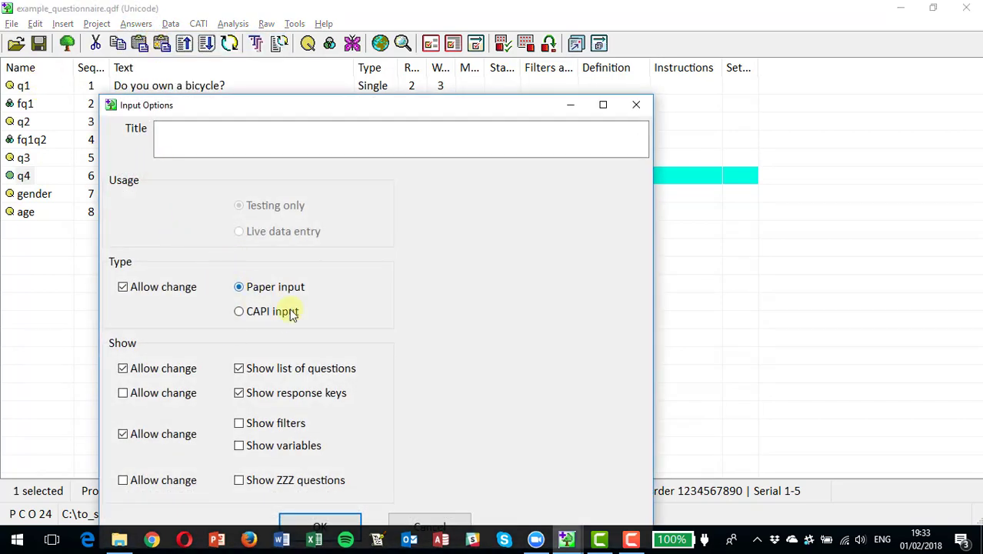
{"action": "left_click", "coordinate": [320, 523]}
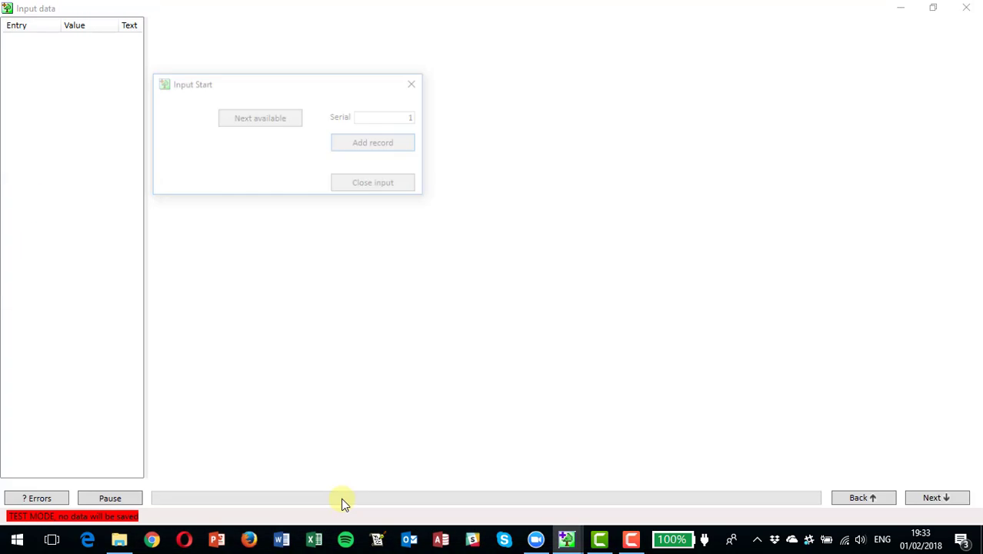
Enter a test record with q1 Yes, q2 100, q3 1 to 2 years, q4 No, gender Male and age 44, and close the input.
{"action": "key", "text": "Return"}
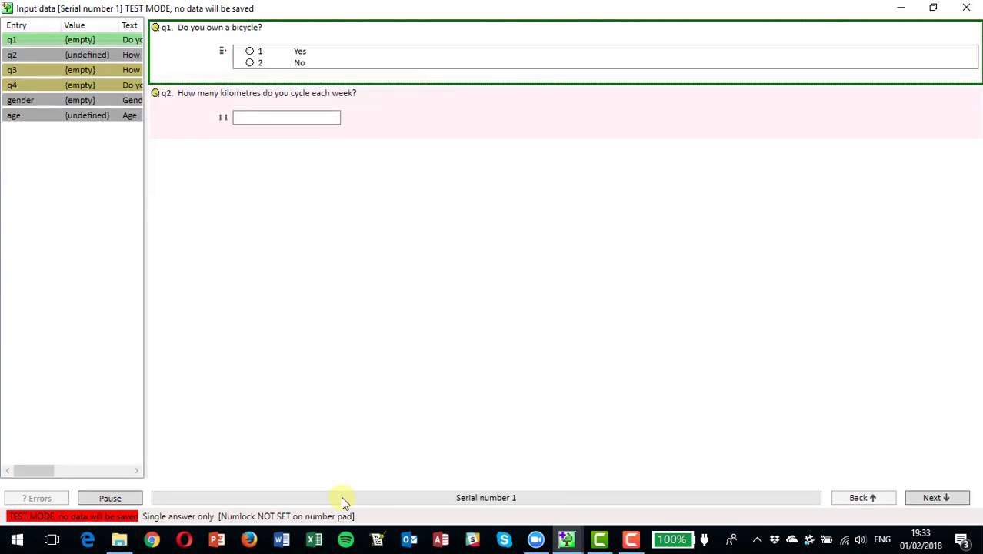
{"action": "type", "text": "1"}
{"action": "type", "text": "100"}
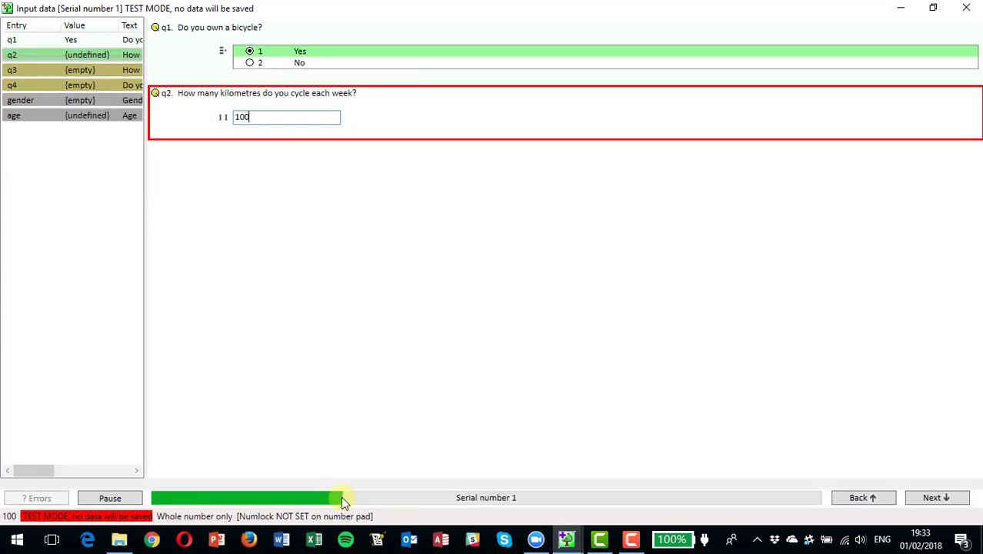
{"action": "key", "text": "Return"}
{"action": "key", "text": "2"}
{"action": "key", "text": "2"}
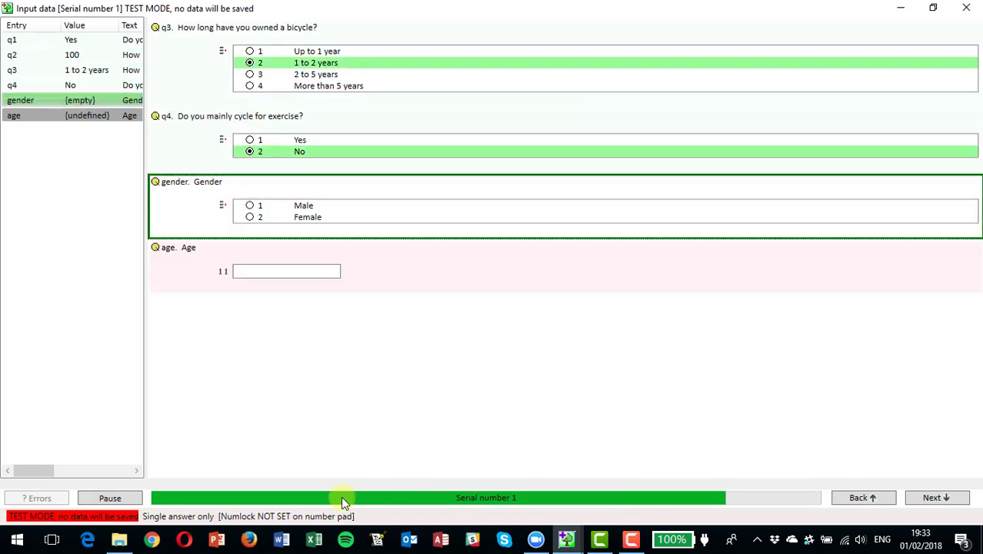
{"action": "type", "text": "1"}
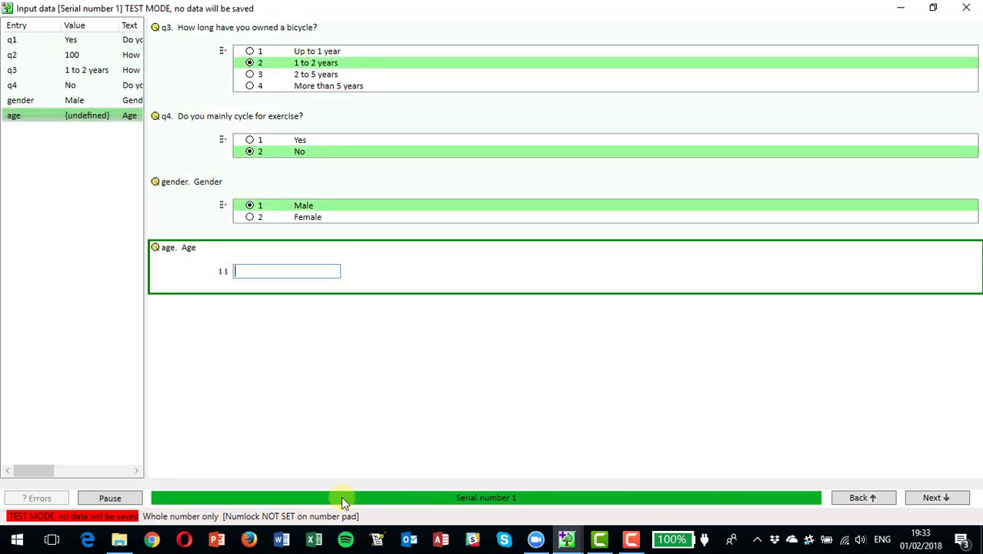
{"action": "type", "text": "44"}
{"action": "key", "text": "Return"}
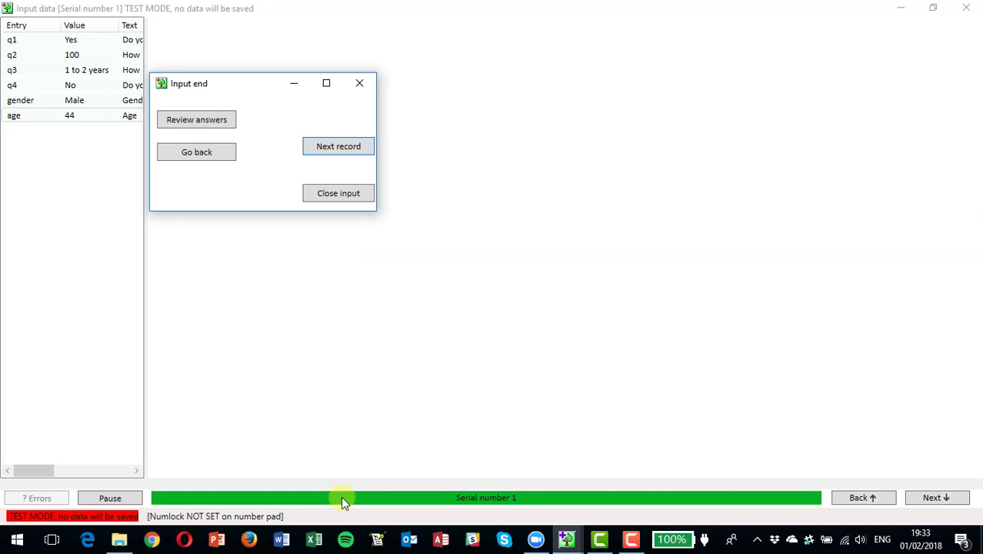
{"action": "left_click", "coordinate": [335, 195]}
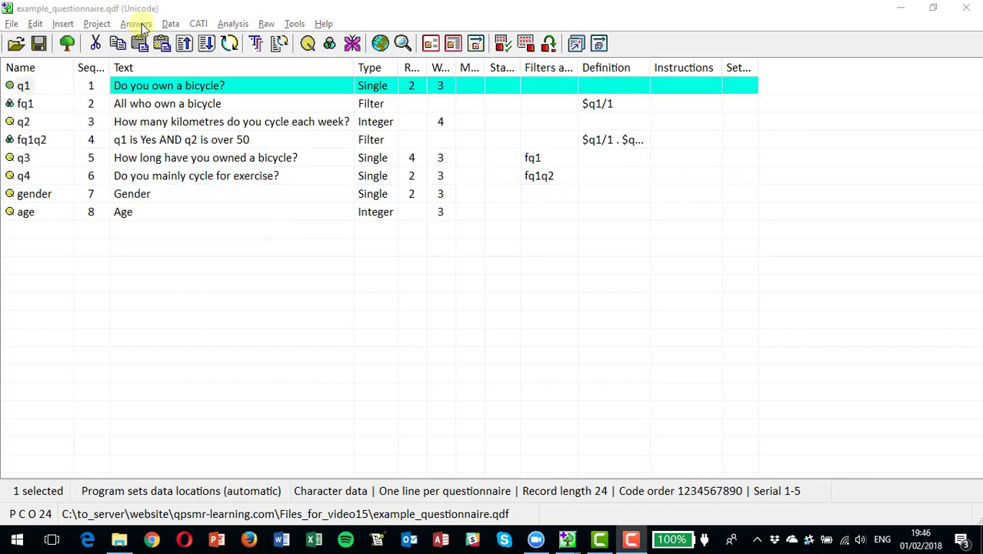
Try to make an input file from the Bicycle Survey questionnaire for live data entry with paper input.
{"action": "left_click", "coordinate": [142, 25]}
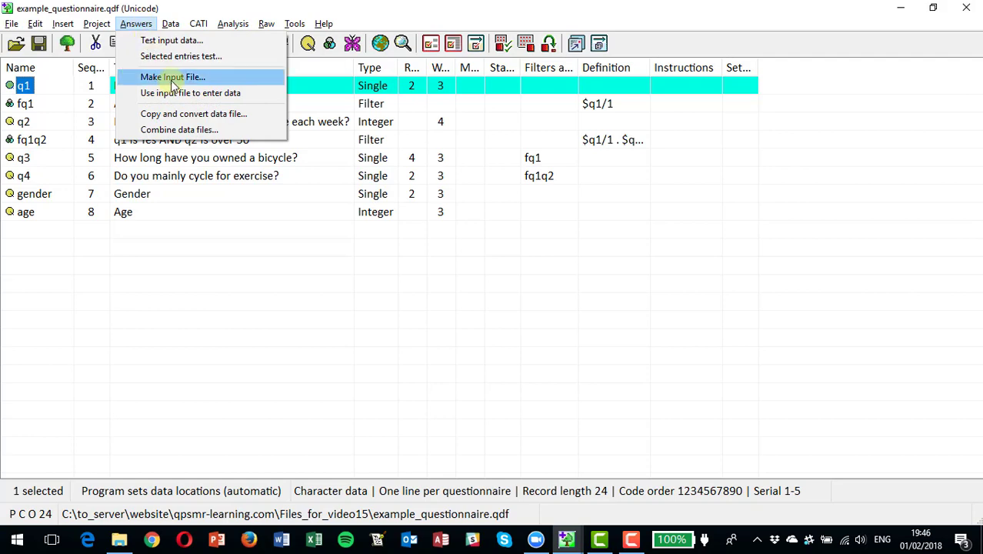
{"action": "left_click", "coordinate": [171, 77]}
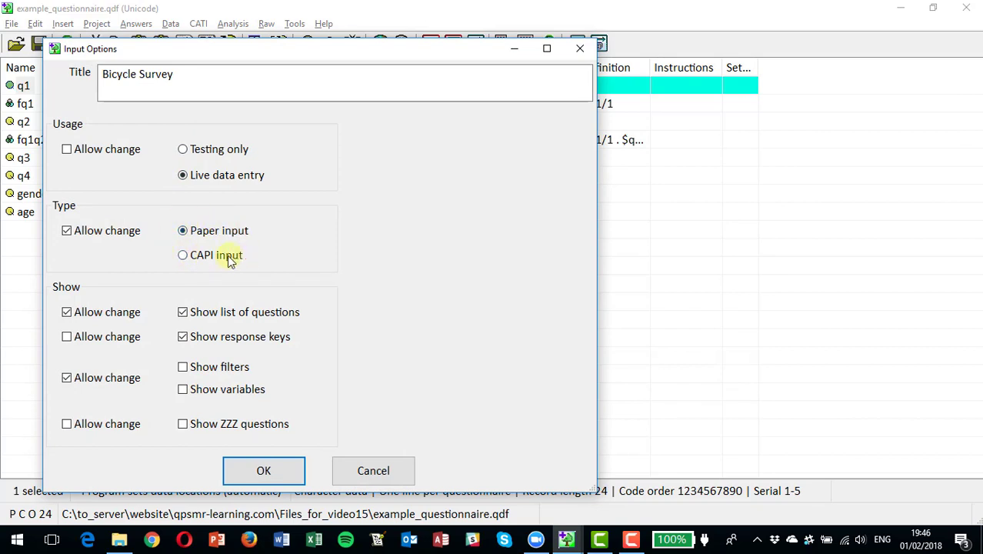
{"action": "left_click", "coordinate": [277, 472]}
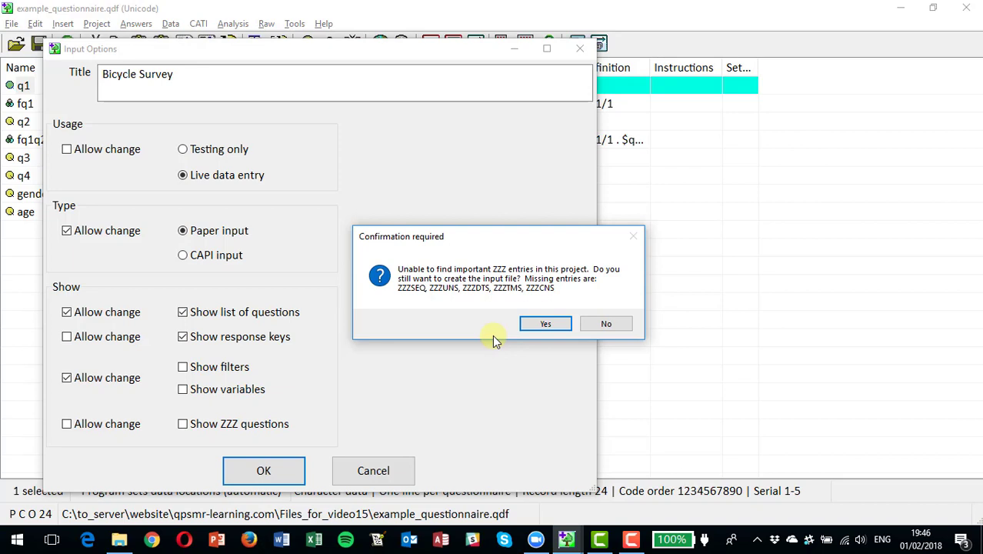
{"action": "left_click", "coordinate": [607, 325]}
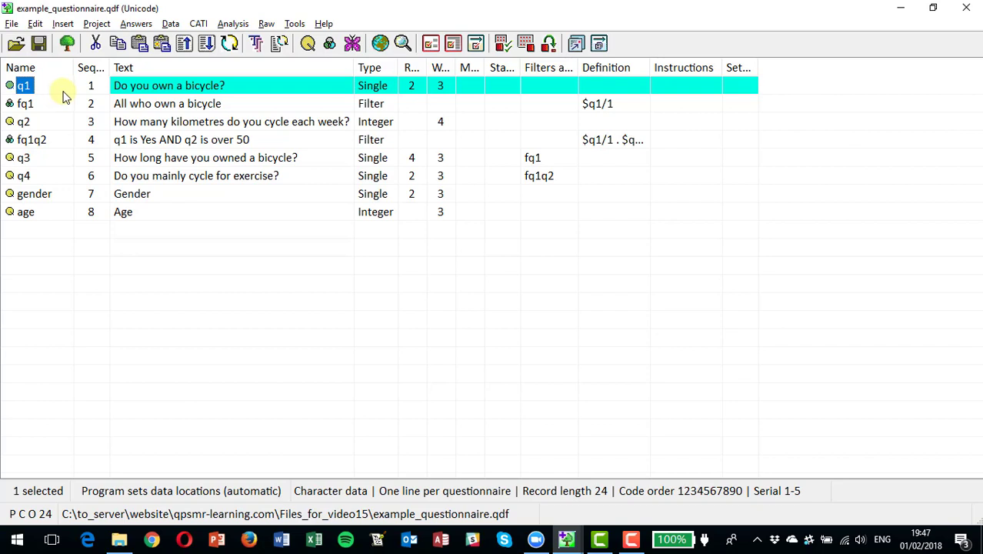
Examine the skeleton project files in the QPSMR Tools folder and the ZZZ entries in the QPSMR Skeleton Paper.qdf project.
{"action": "left_click", "coordinate": [130, 540]}
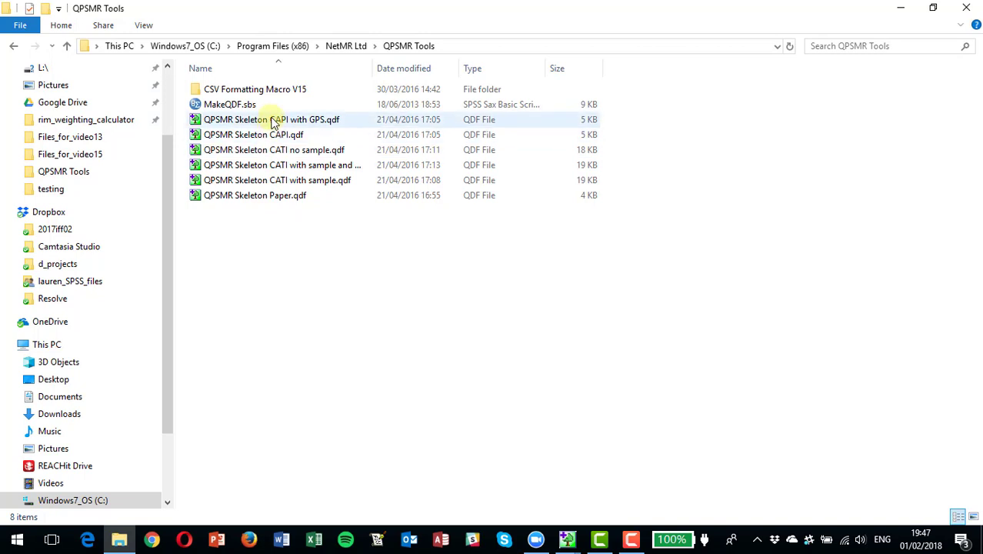
{"action": "left_click", "coordinate": [285, 139]}
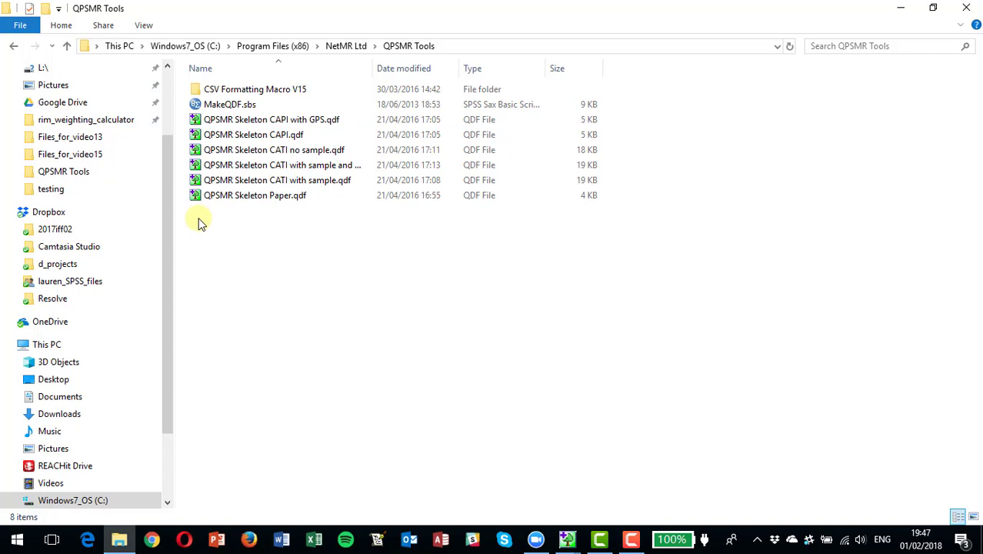
{"action": "key", "text": "alt+Tab"}
{"action": "key", "text": "alt+Tab"}
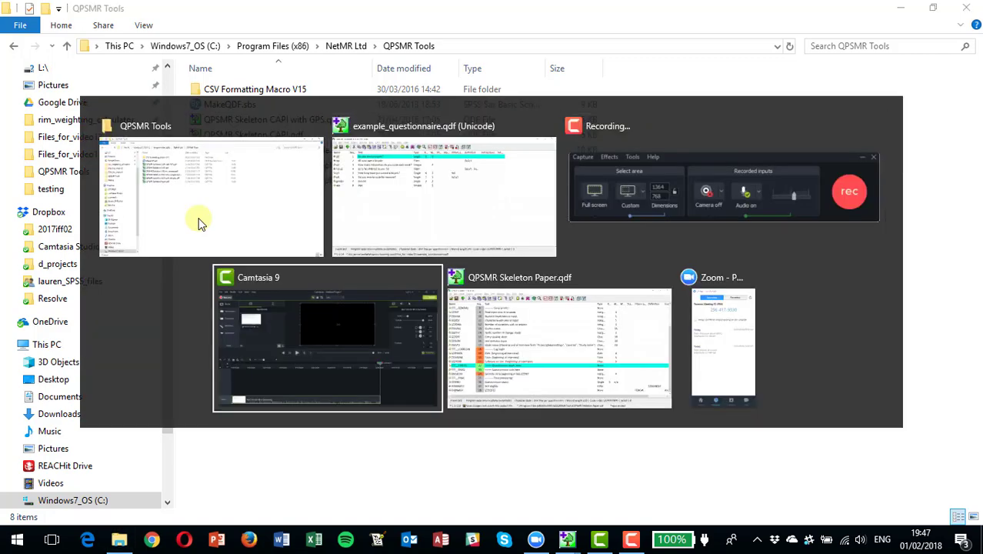
{"action": "key", "text": "alt+Tab"}
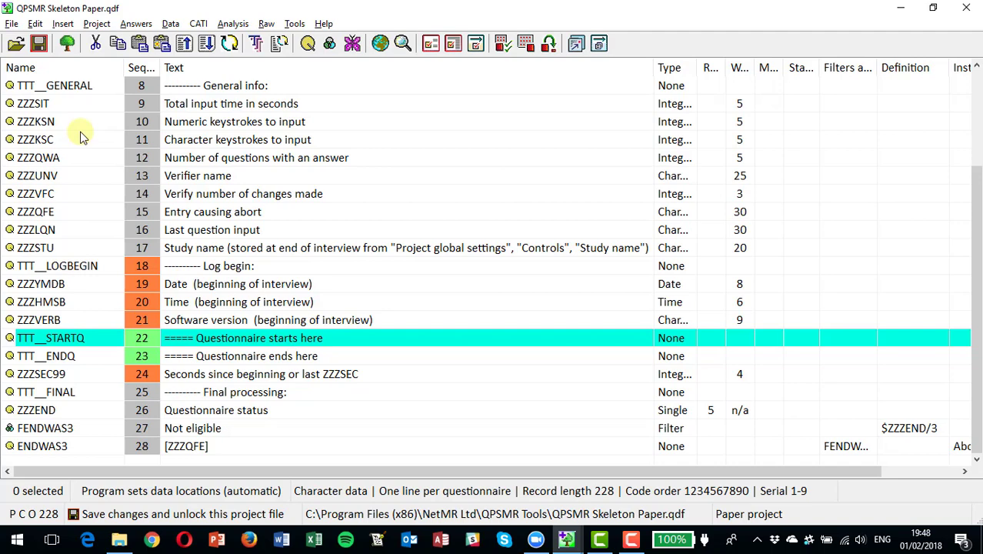
{"action": "scroll", "coordinate": [206, 136], "scroll_direction": "up", "scroll_amount": 1}
{"action": "scroll", "coordinate": [206, 136], "scroll_direction": "up", "scroll_amount": 1}
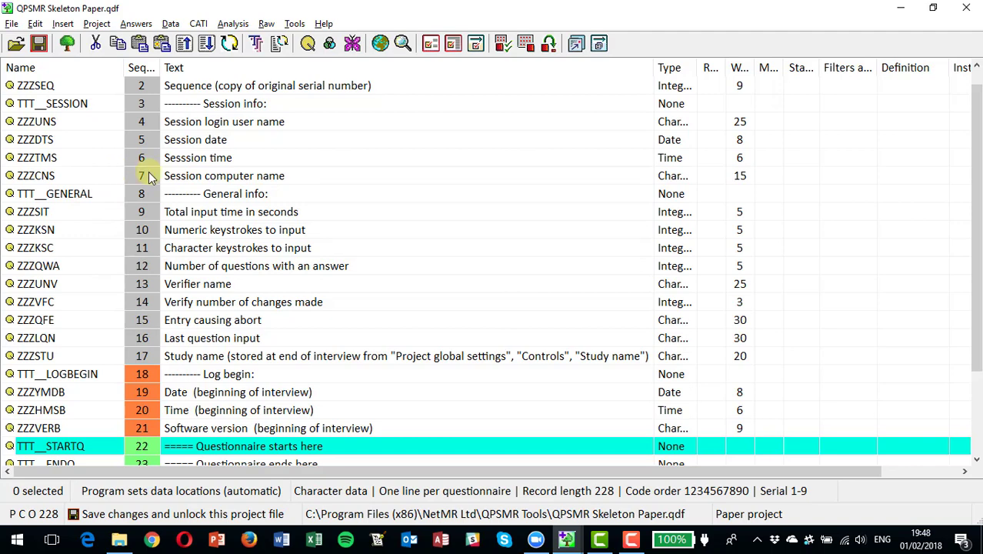
{"action": "scroll", "coordinate": [148, 171], "scroll_direction": "down", "scroll_amount": 2}
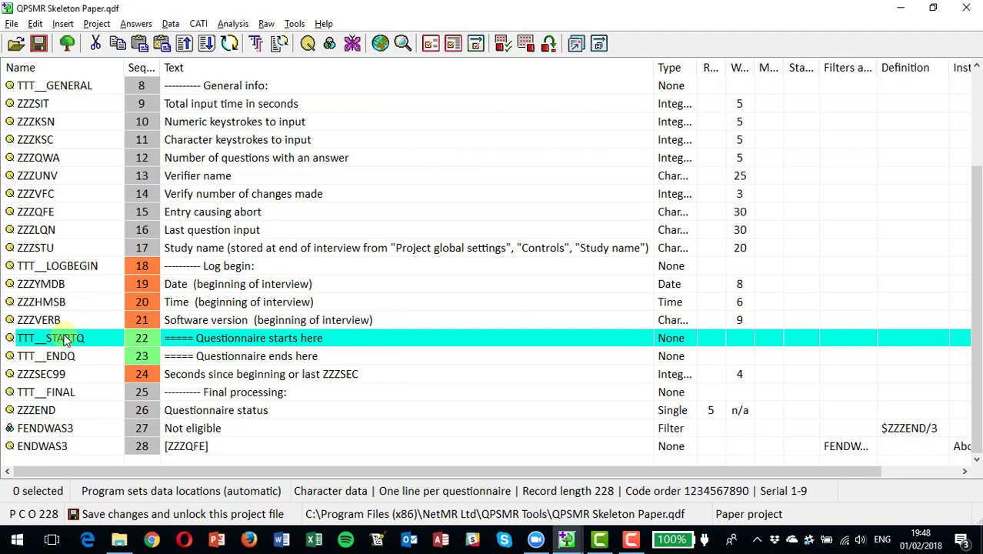
Copy all entries from q1 to age in example_questionnaire.qdf into the QPSMR Skeleton Paper project, right after TTT__STARTQ.
{"action": "key", "text": "alt+Tab"}
{"action": "key", "text": "alt+Tab"}
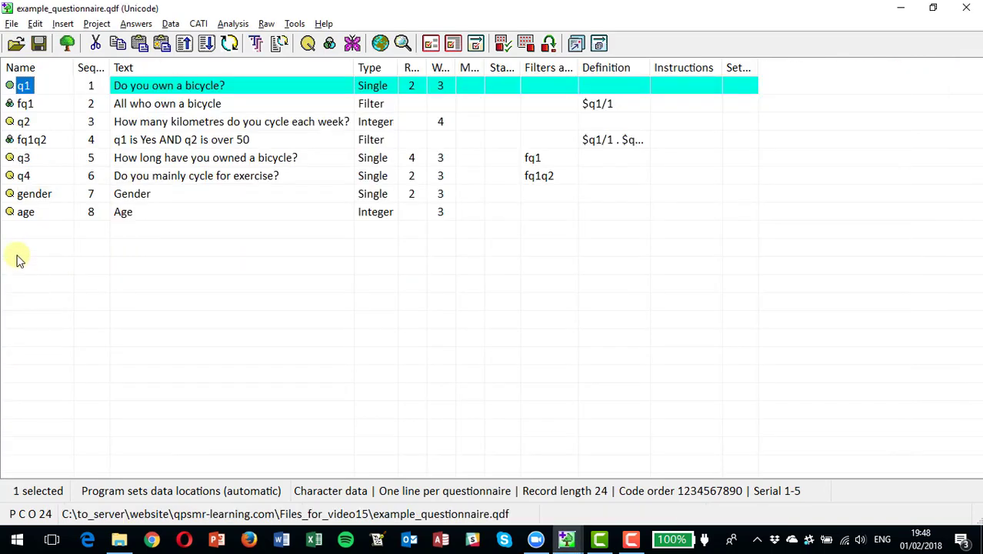
{"action": "left_click", "coordinate": [27, 213], "text": "shift"}
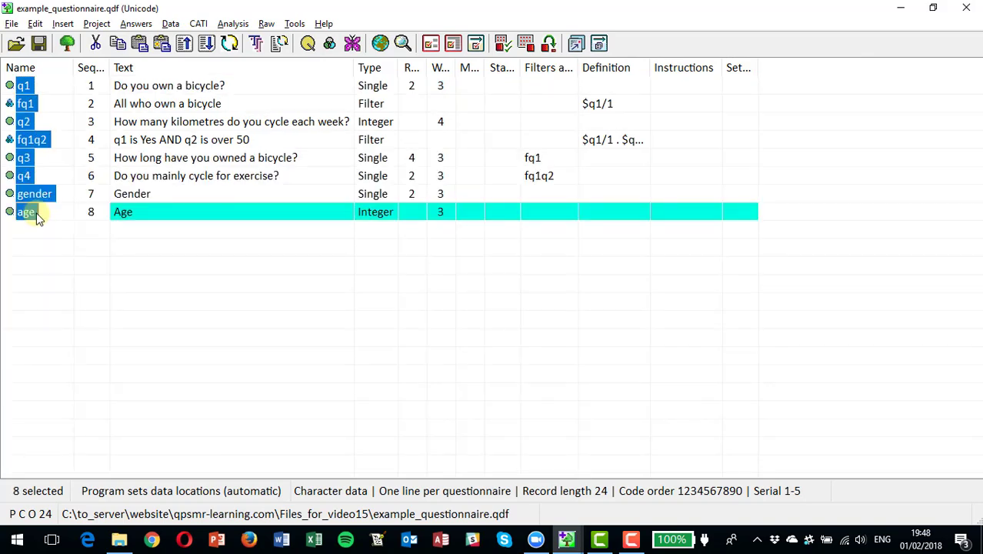
{"action": "key", "text": "alt+Tab"}
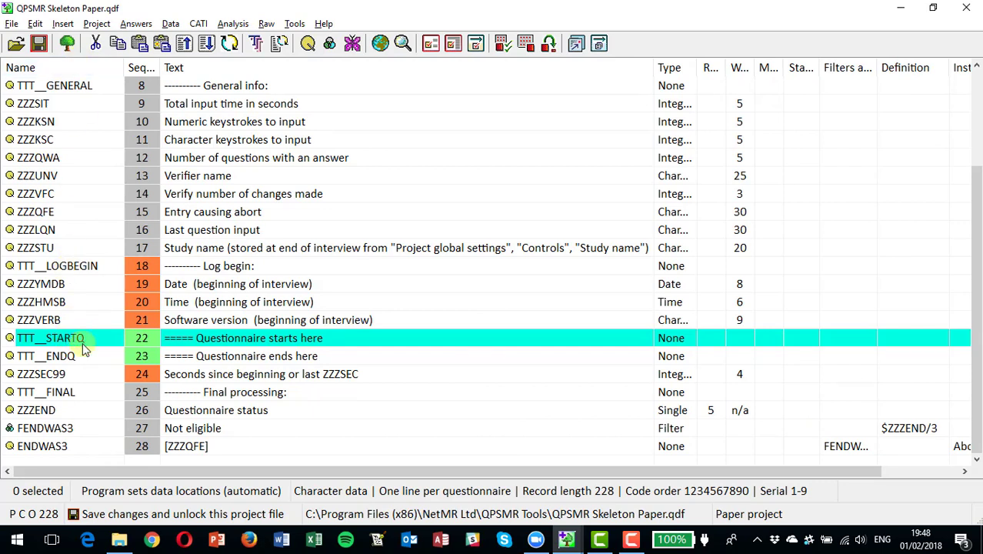
{"action": "left_click", "coordinate": [40, 25]}
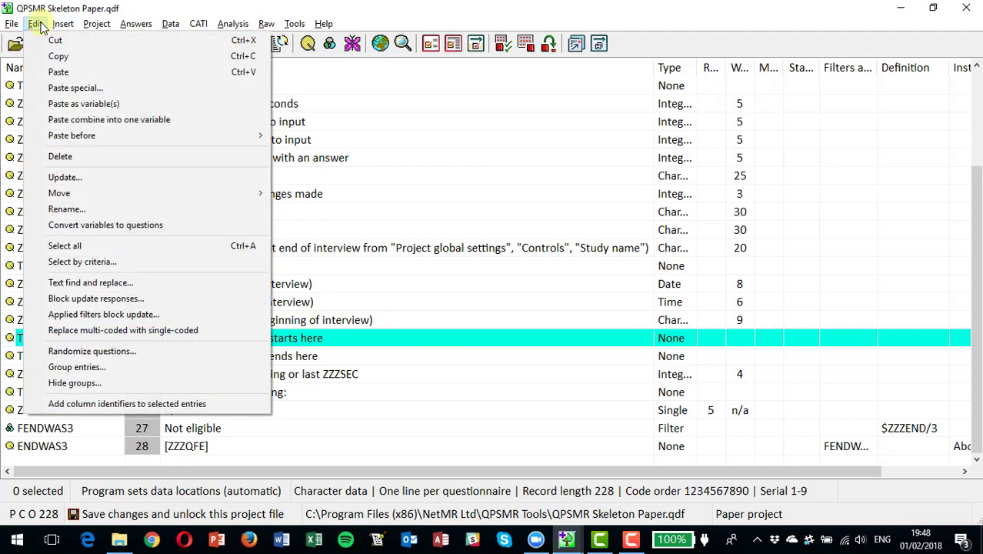
{"action": "left_click", "coordinate": [58, 71]}
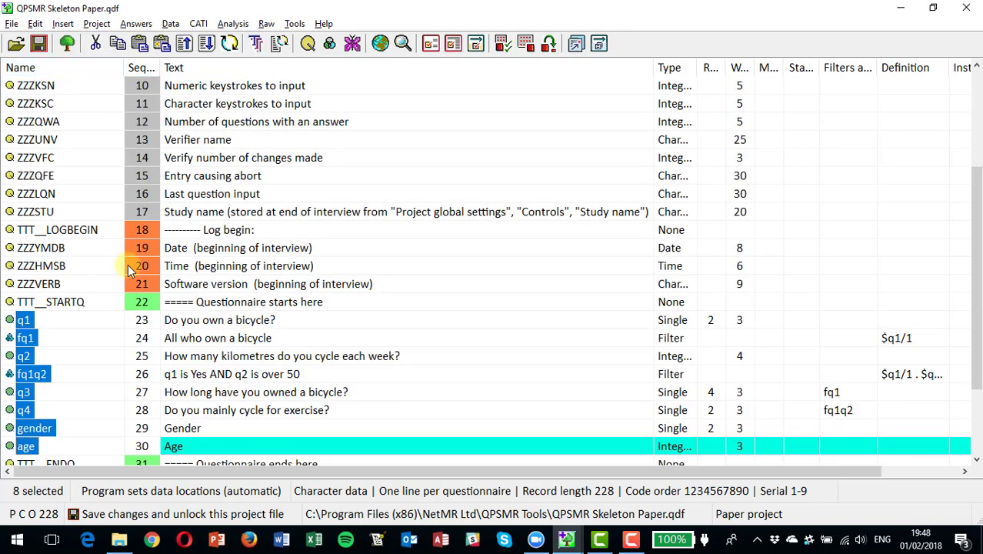
{"action": "scroll", "coordinate": [106, 269], "scroll_direction": "down", "scroll_amount": 1}
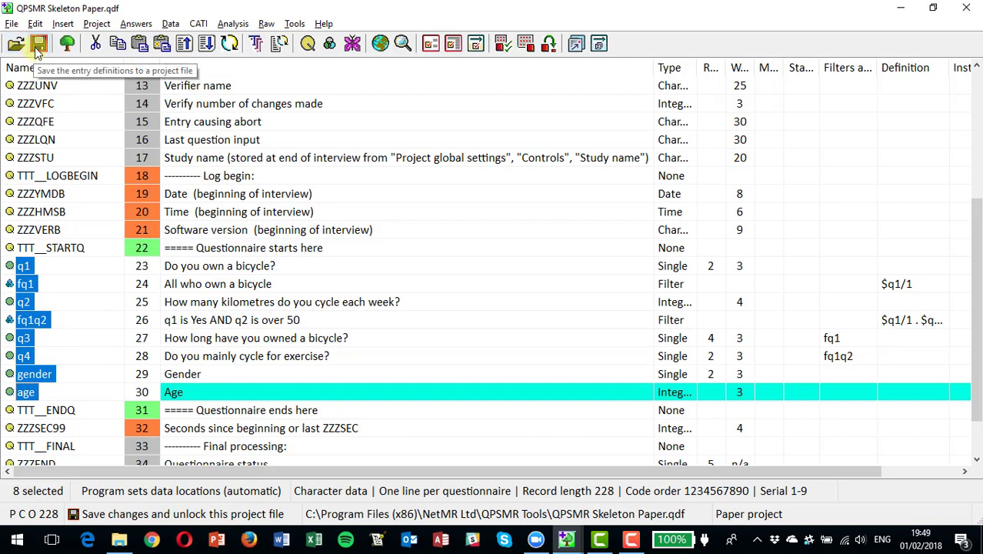
Save the combined project under the new name final_questionnaire in the personal user folder.
{"action": "left_click", "coordinate": [11, 23]}
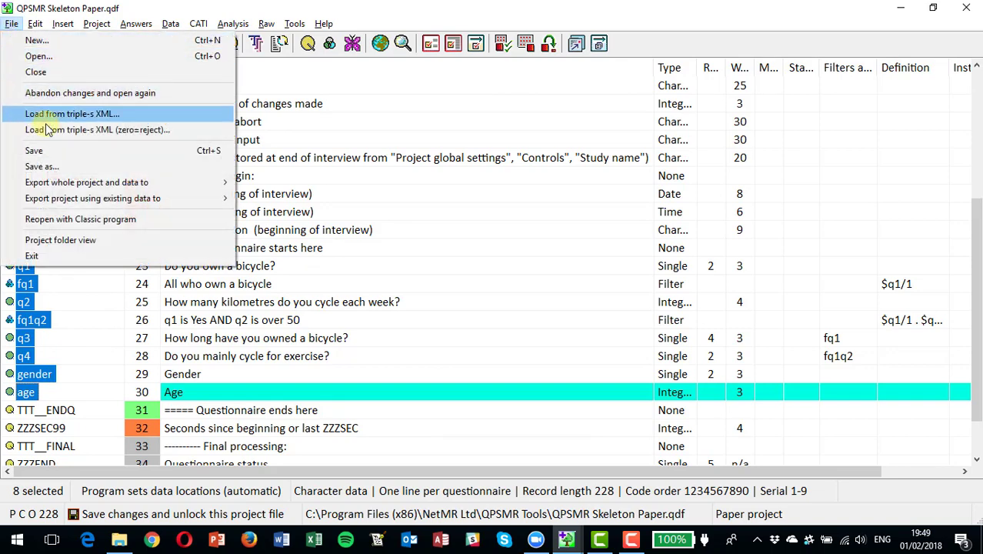
{"action": "left_click", "coordinate": [66, 166]}
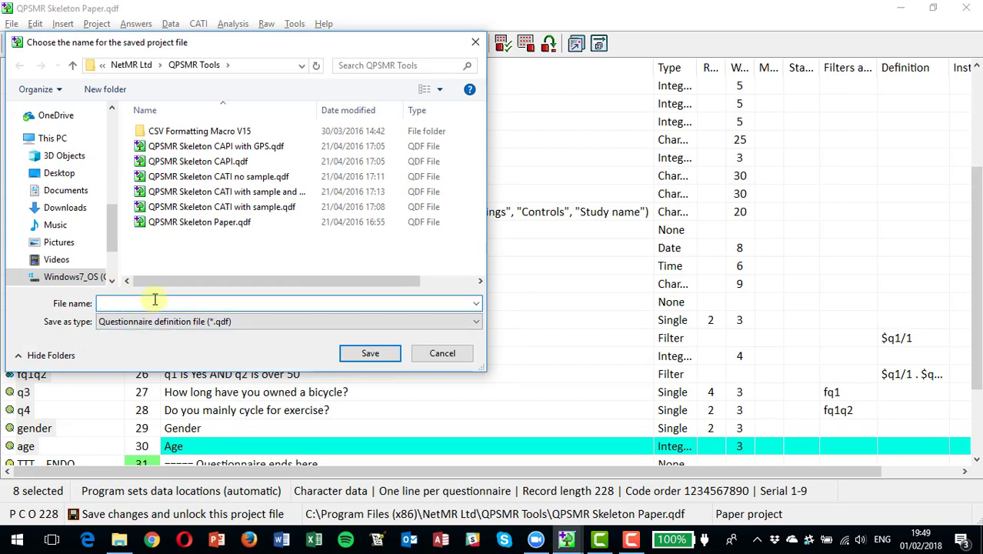
{"action": "type", "text": "final_questionnaire"}
{"action": "key", "text": "Return"}
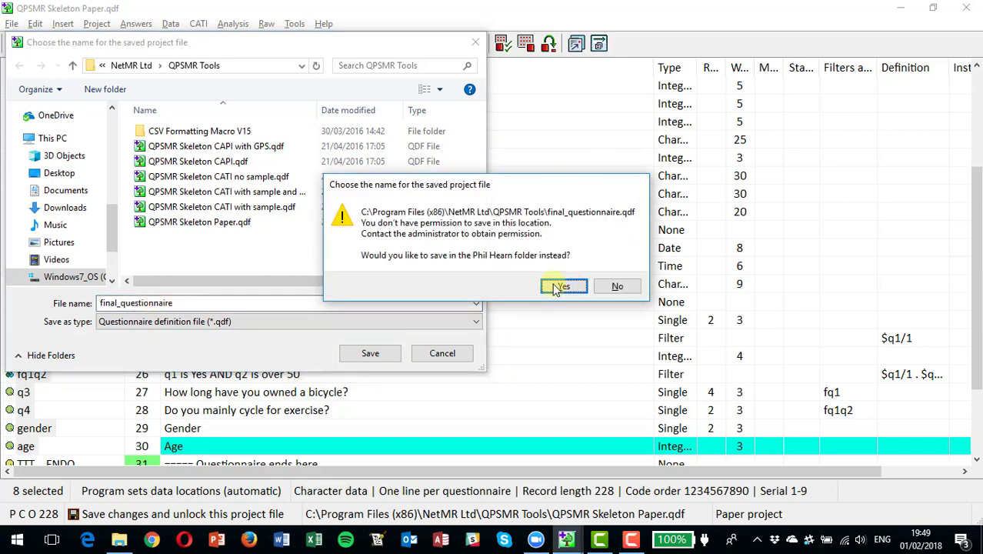
{"action": "left_click", "coordinate": [564, 286]}
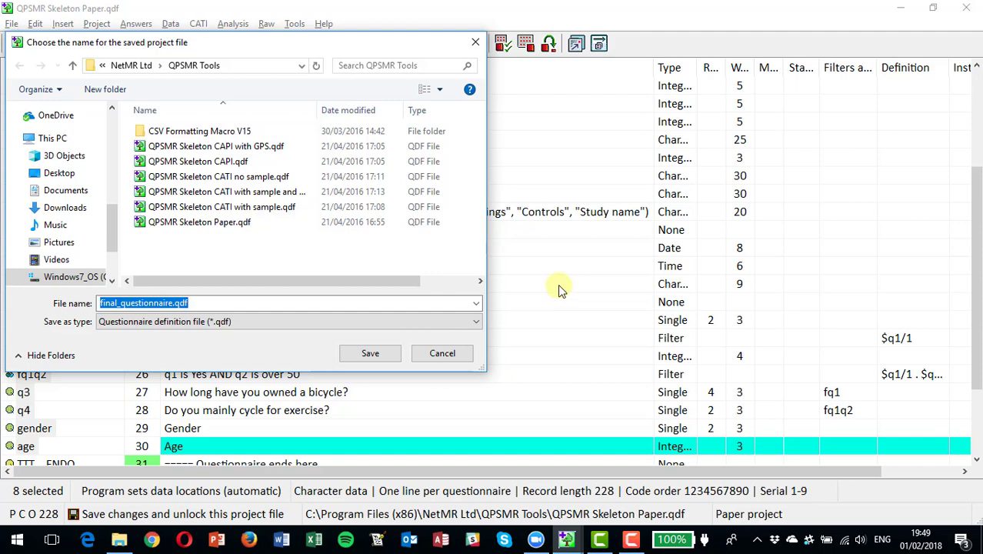
{"action": "left_click", "coordinate": [370, 354]}
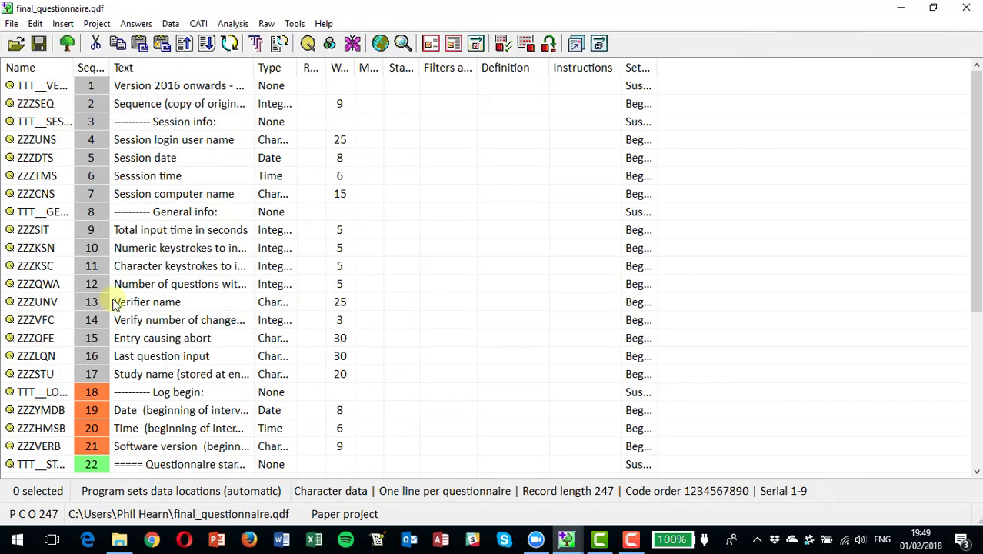
Start a data input test of final_questionnaire with paper input and open the first record.
{"action": "scroll", "coordinate": [98, 319], "scroll_direction": "down", "scroll_amount": 4}
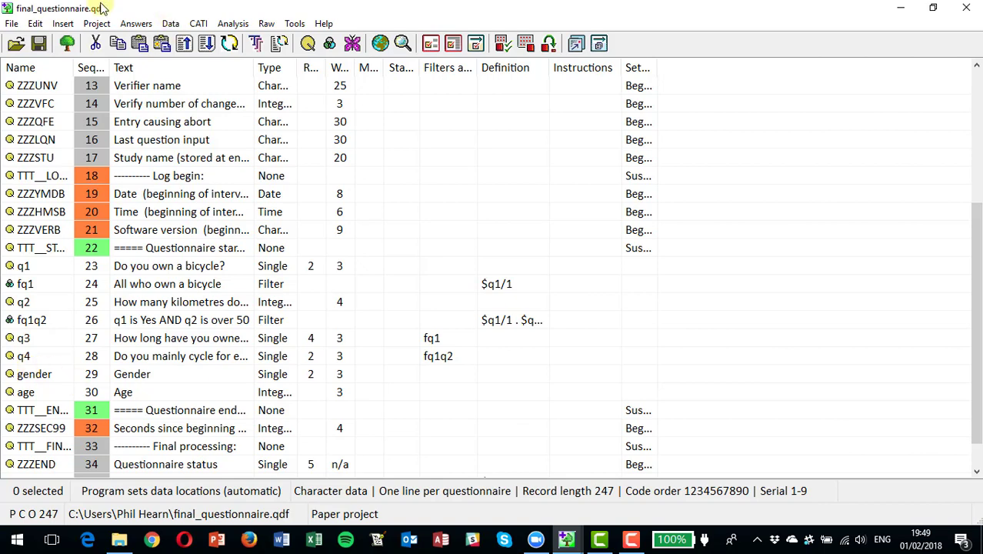
{"action": "left_click", "coordinate": [135, 24]}
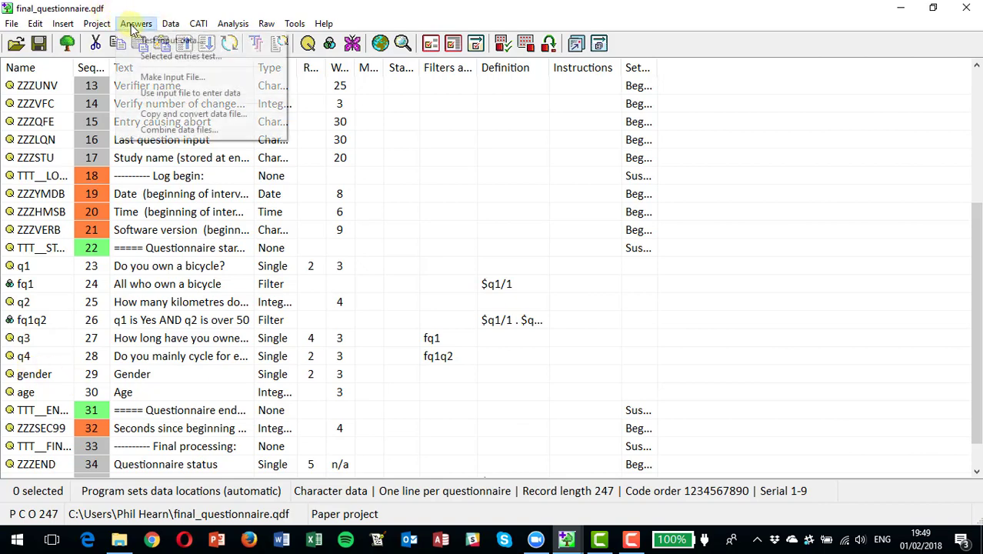
{"action": "left_click", "coordinate": [159, 37]}
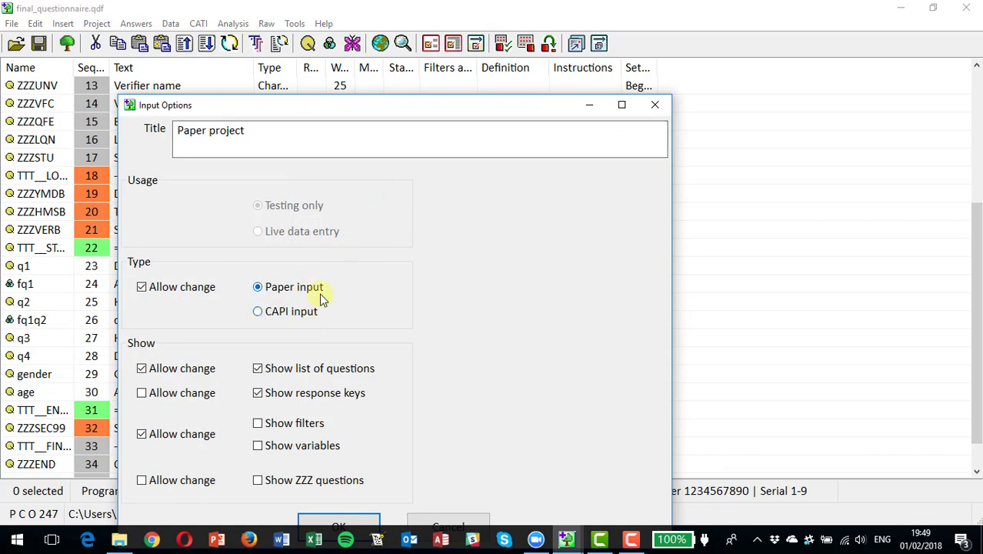
{"action": "key", "text": "Return"}
{"action": "key", "text": "Return"}
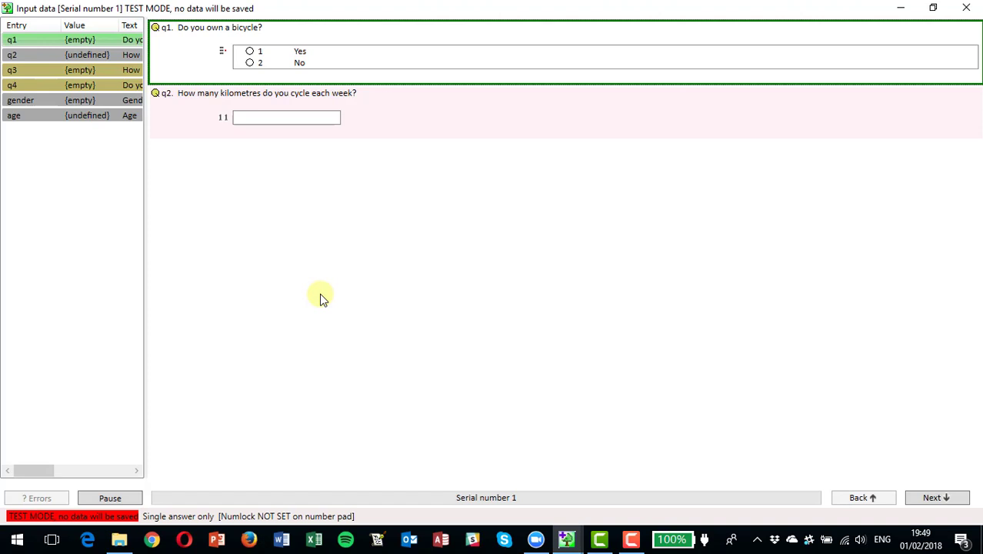
Fill in test record 1 with q1 Yes, q2 60, q3 Up to 1 year, q4 No, gender Male and age 50.
{"action": "key", "text": "1"}
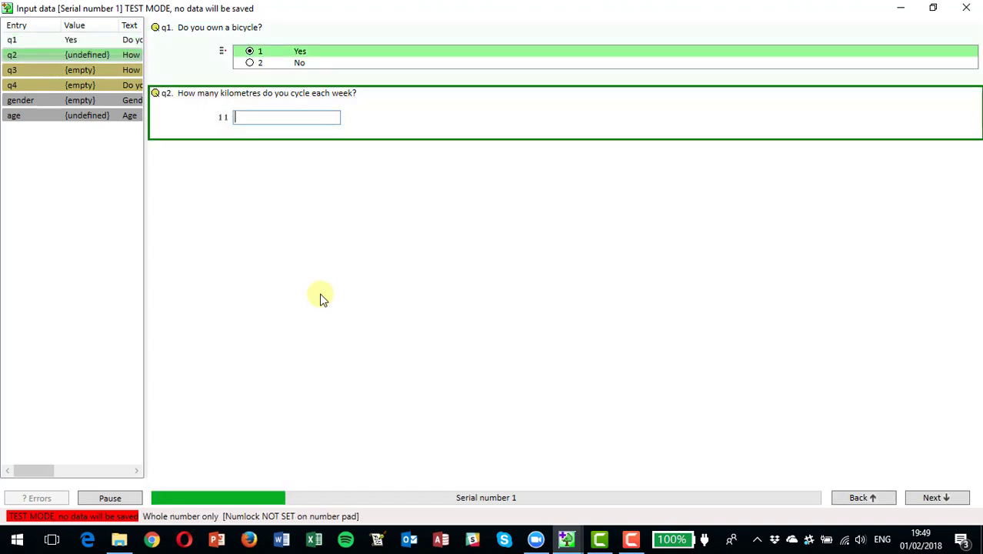
{"action": "type", "text": "60"}
{"action": "key", "text": "Return"}
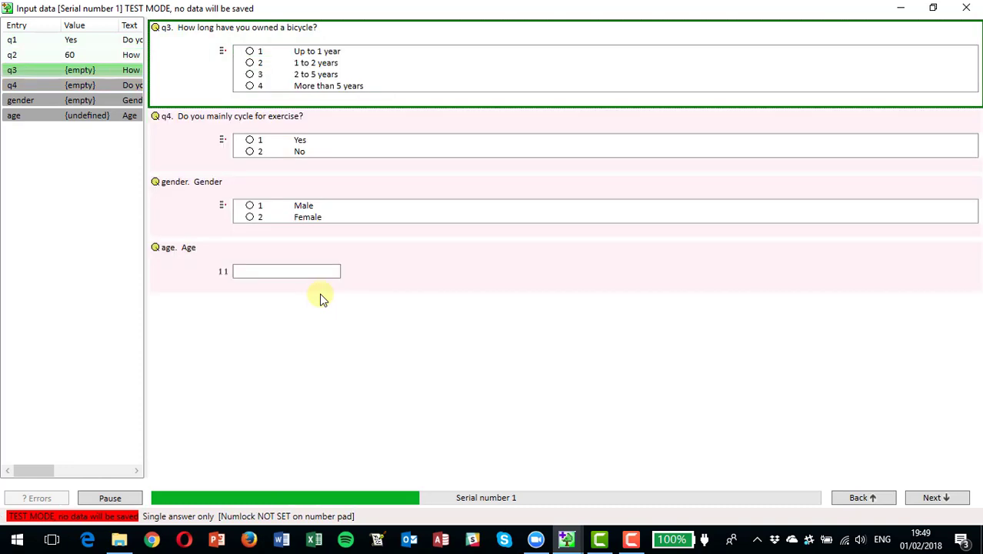
{"action": "key", "text": "1"}
{"action": "key", "text": "2"}
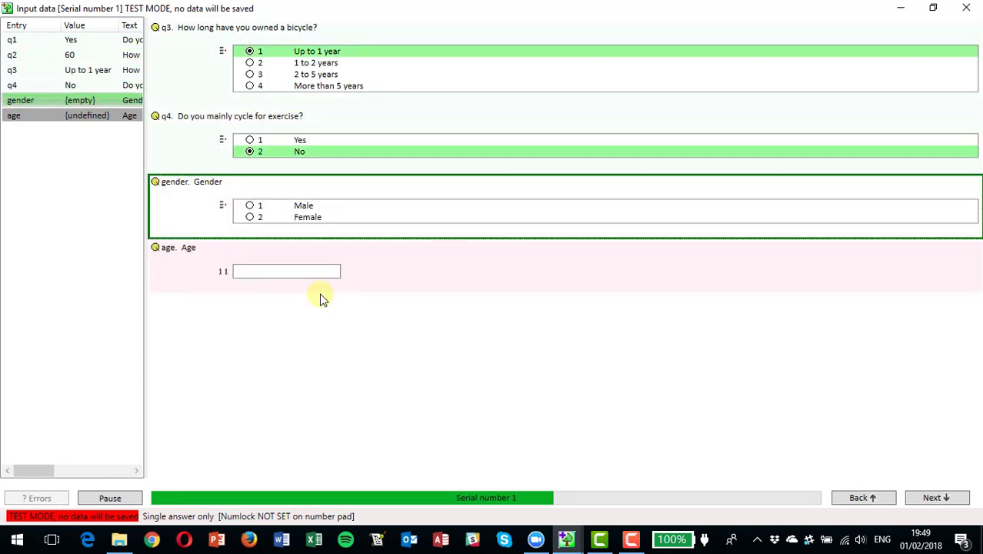
{"action": "key", "text": "1"}
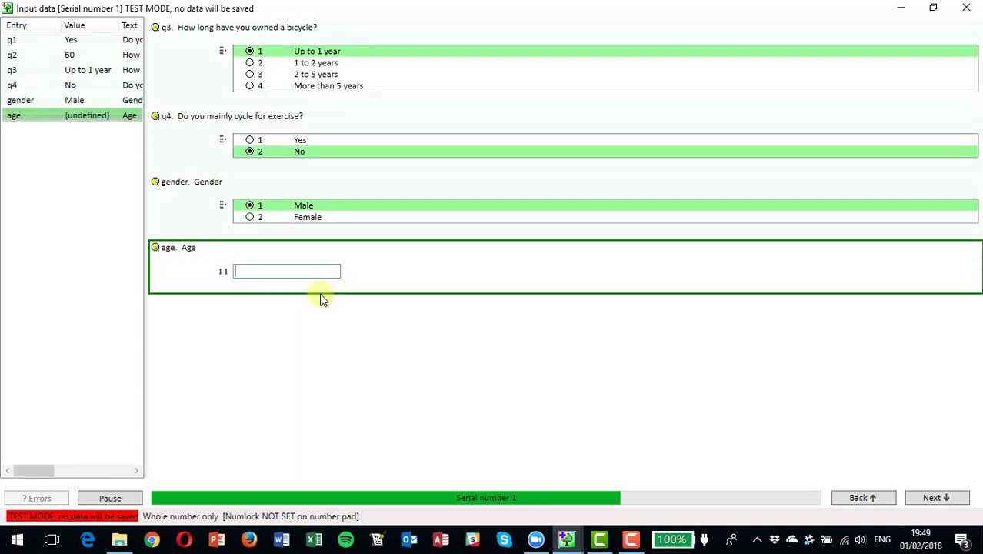
{"action": "type", "text": "50"}
{"action": "key", "text": "Return"}
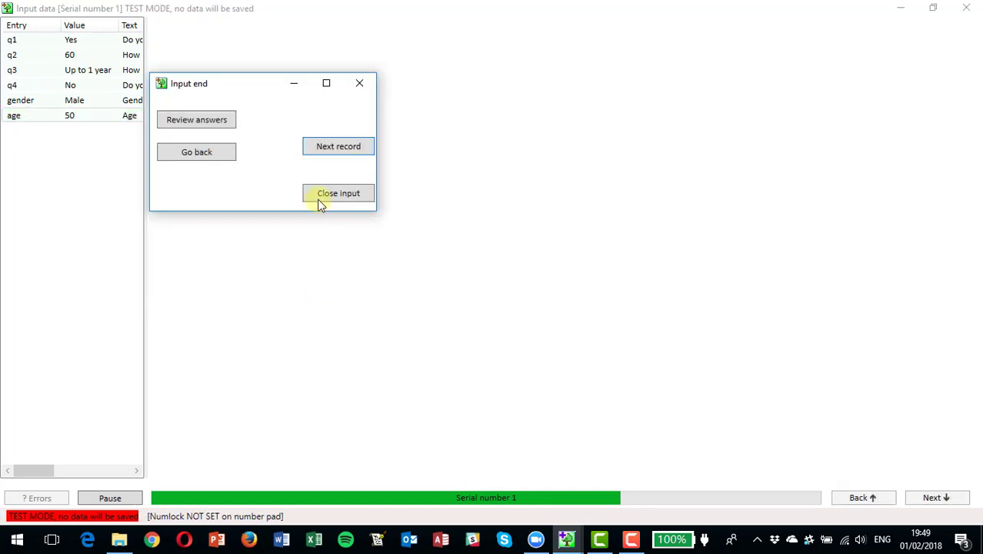
Add test record 2 with q1 No, q2 10, gender Female and age 40, and close the input.
{"action": "left_click", "coordinate": [329, 146]}
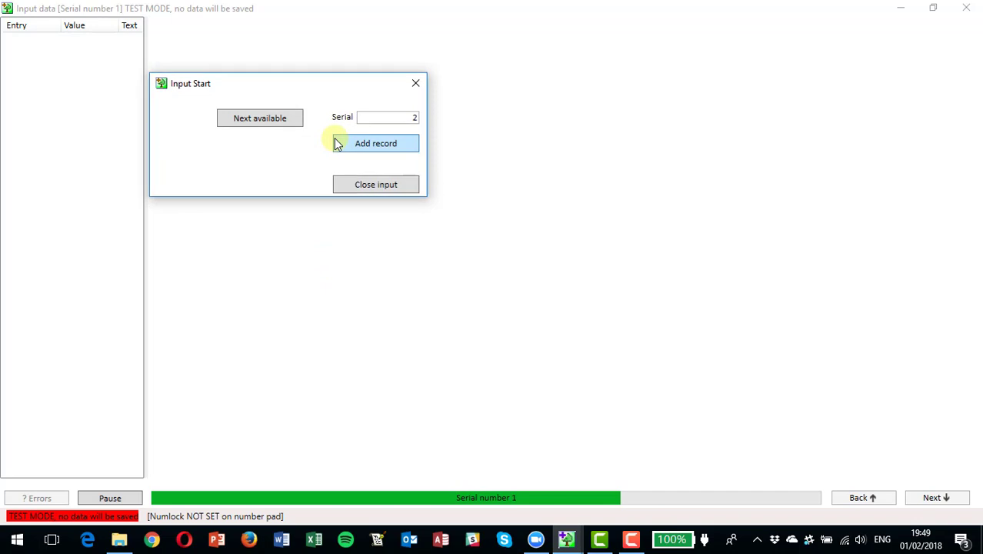
{"action": "left_click", "coordinate": [334, 140]}
{"action": "type", "text": "2"}
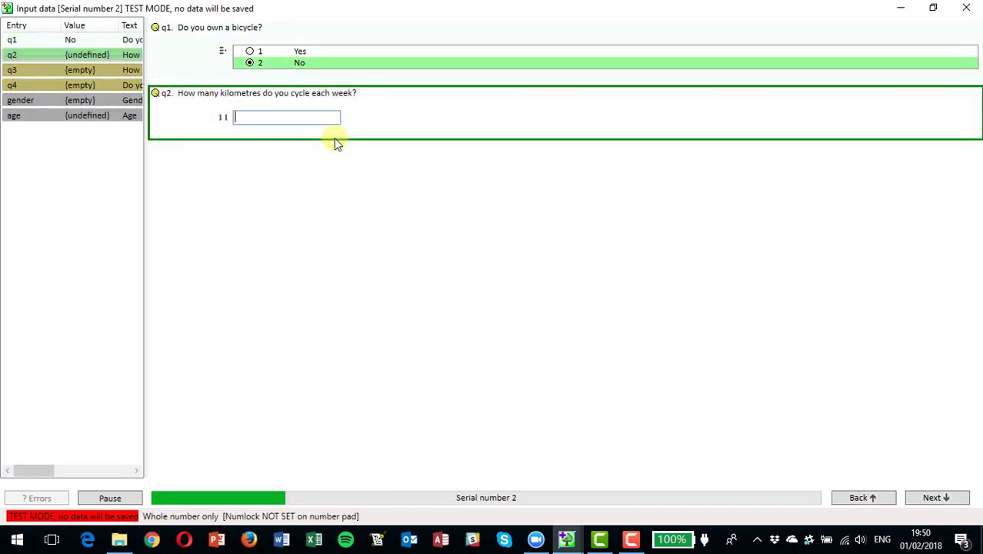
{"action": "type", "text": "10"}
{"action": "key", "text": "Return"}
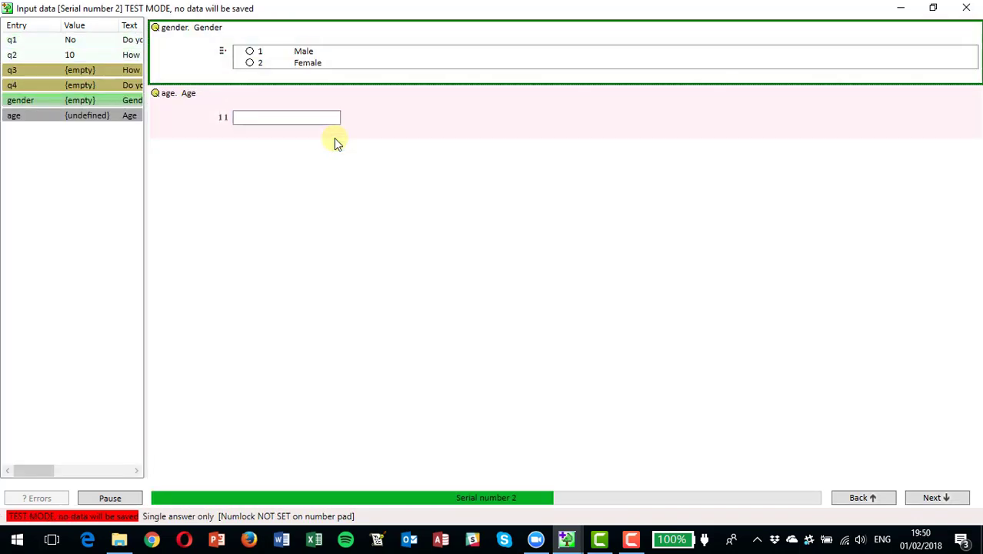
{"action": "type", "text": "2"}
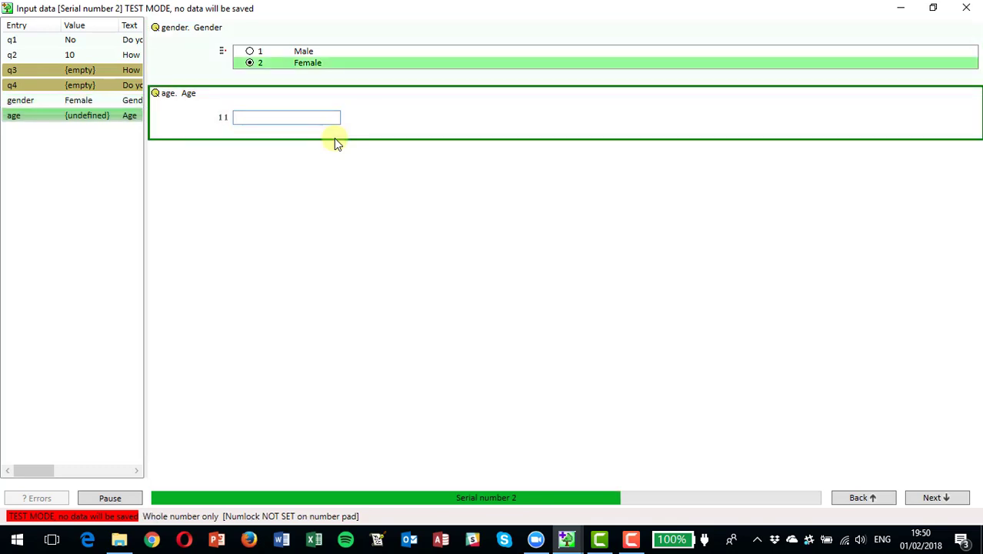
{"action": "type", "text": "40"}
{"action": "key", "text": "Return"}
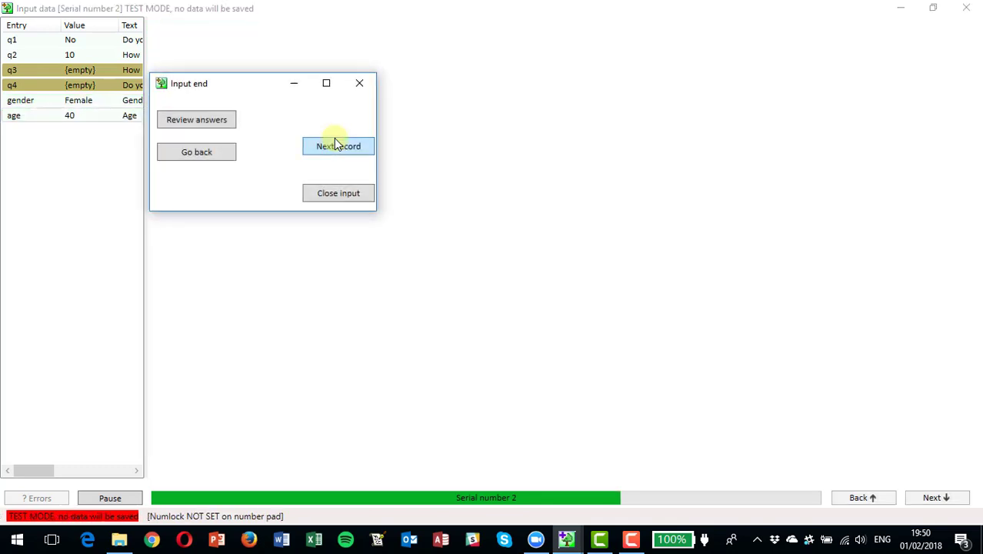
{"action": "left_click", "coordinate": [340, 200]}
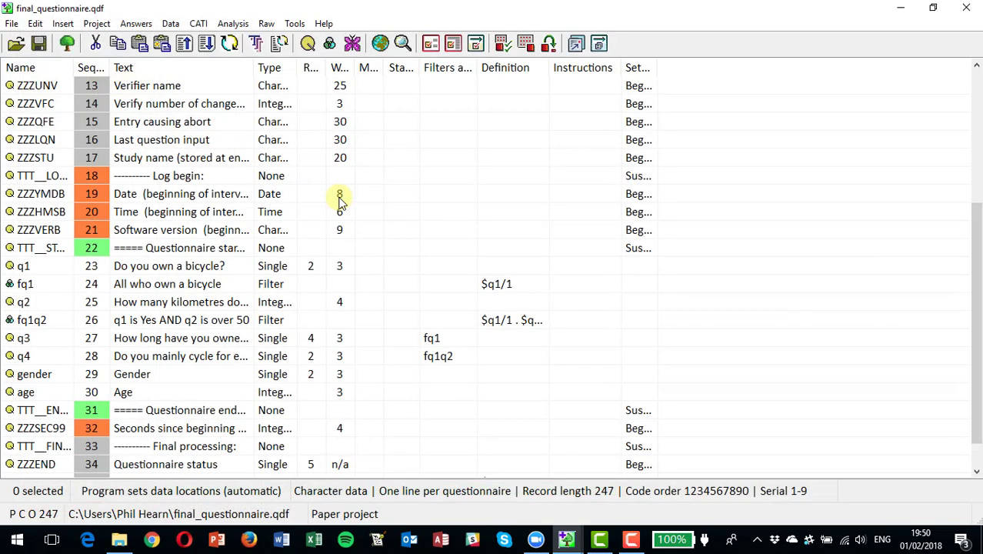
Try to make an input file from final_questionnaire with the usage set to Live data entry.
{"action": "left_click", "coordinate": [135, 24]}
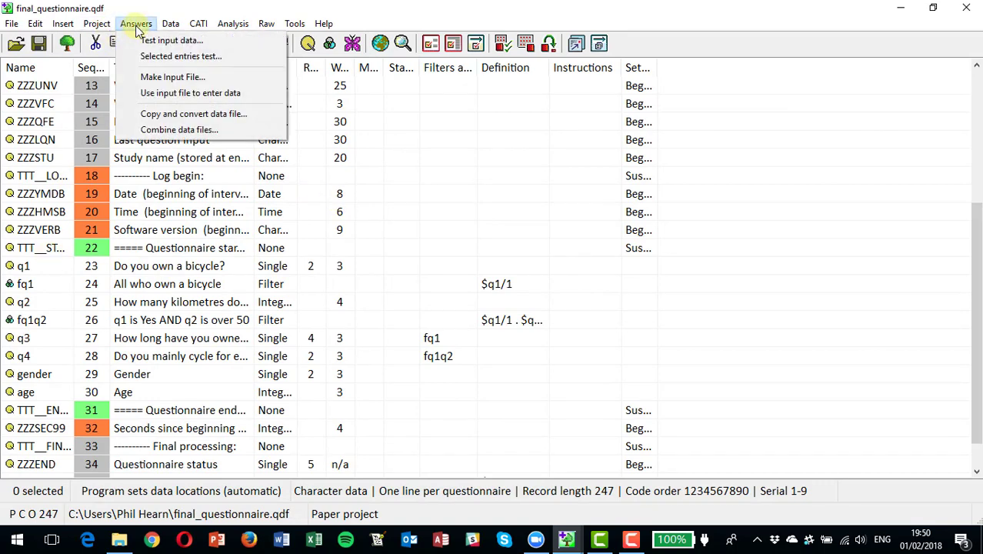
{"action": "left_click", "coordinate": [154, 80]}
{"action": "left_click", "coordinate": [203, 193]}
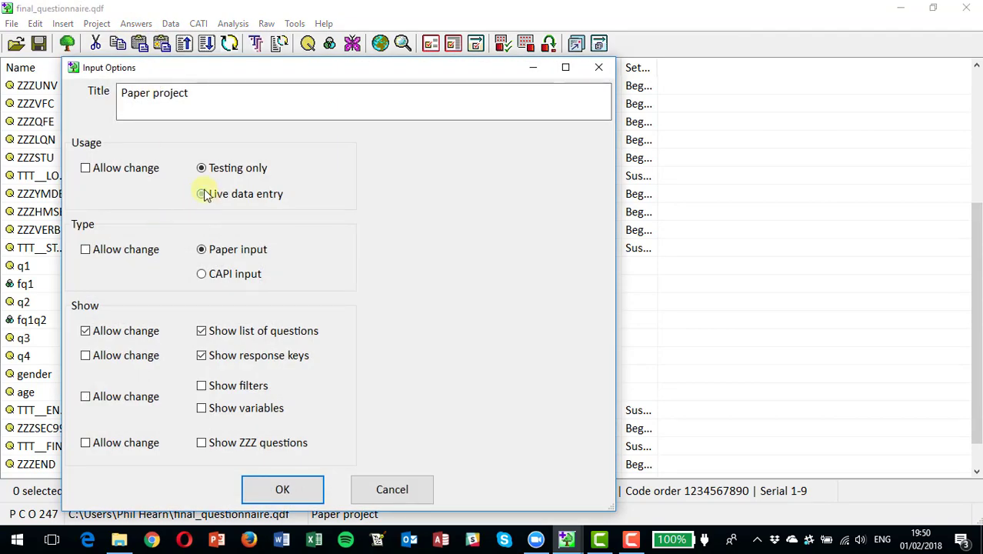
{"action": "left_click", "coordinate": [281, 489]}
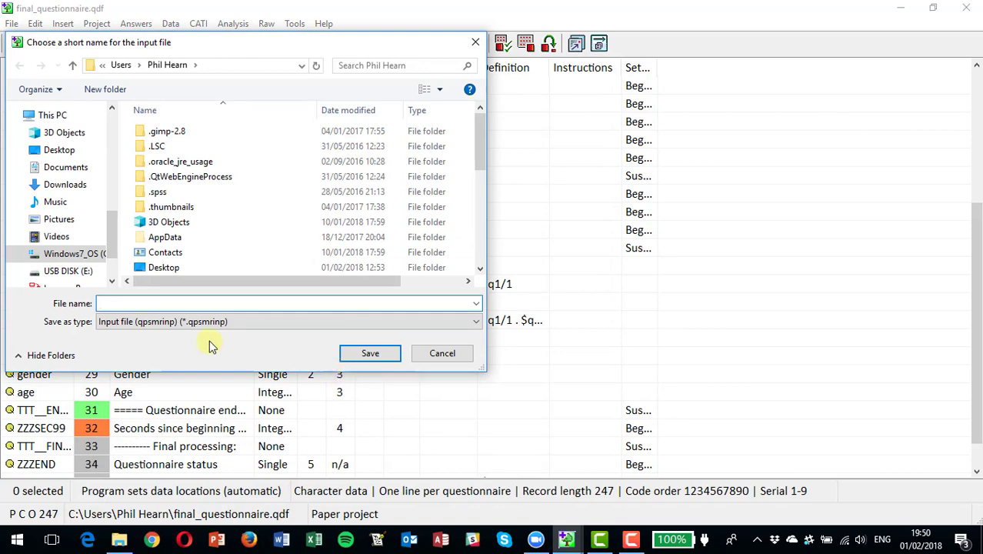
{"action": "left_click", "coordinate": [443, 353]}
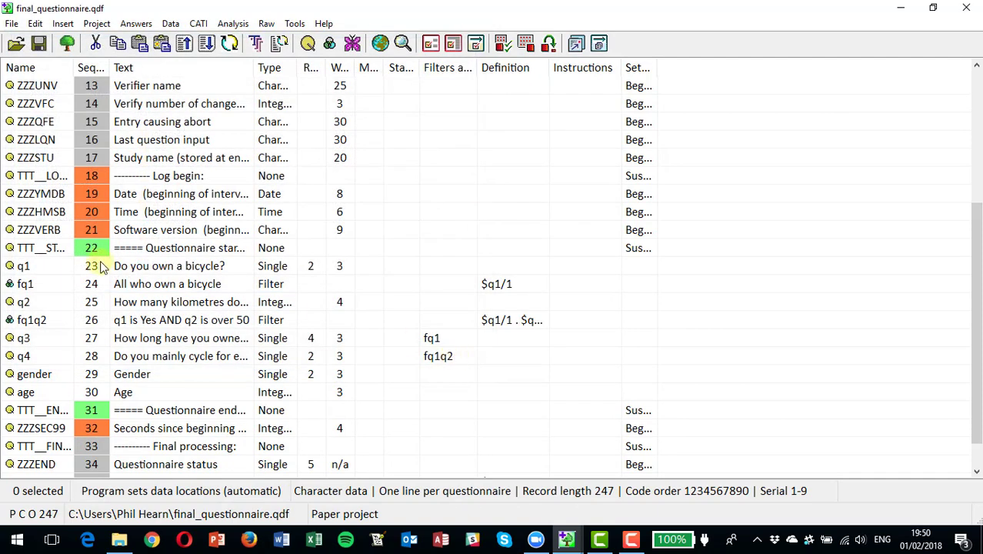